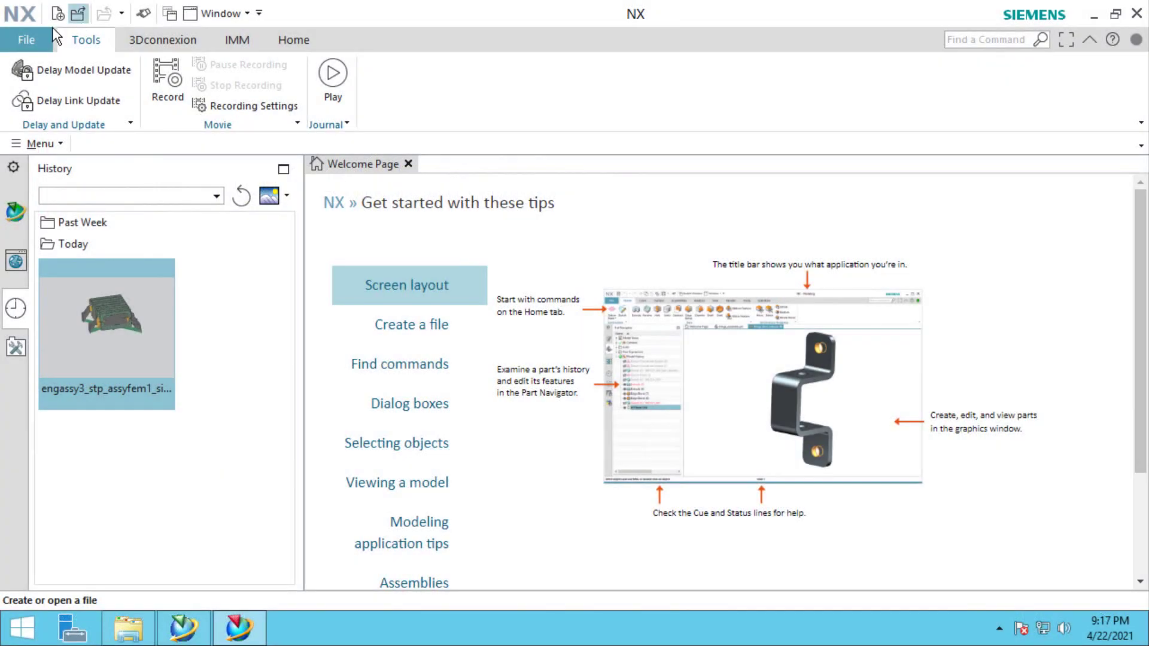
# Review the Teamcenter Integration > General customer defaults and close them unchanged.
pyautogui.click(31, 37)
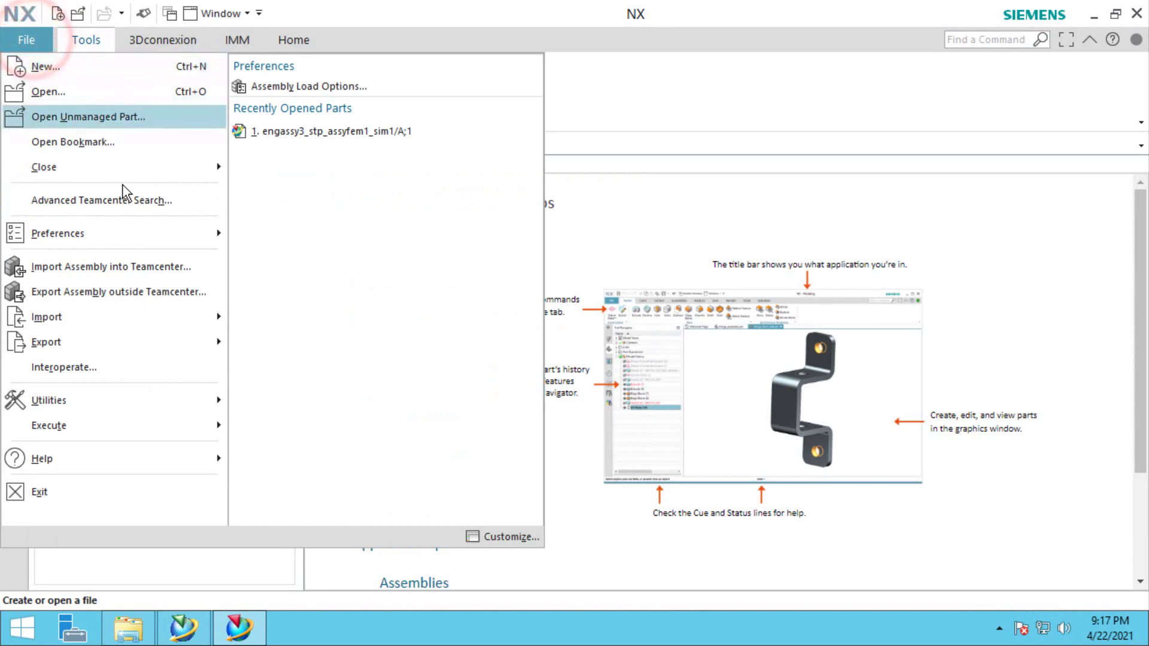
pyautogui.click(160, 397)
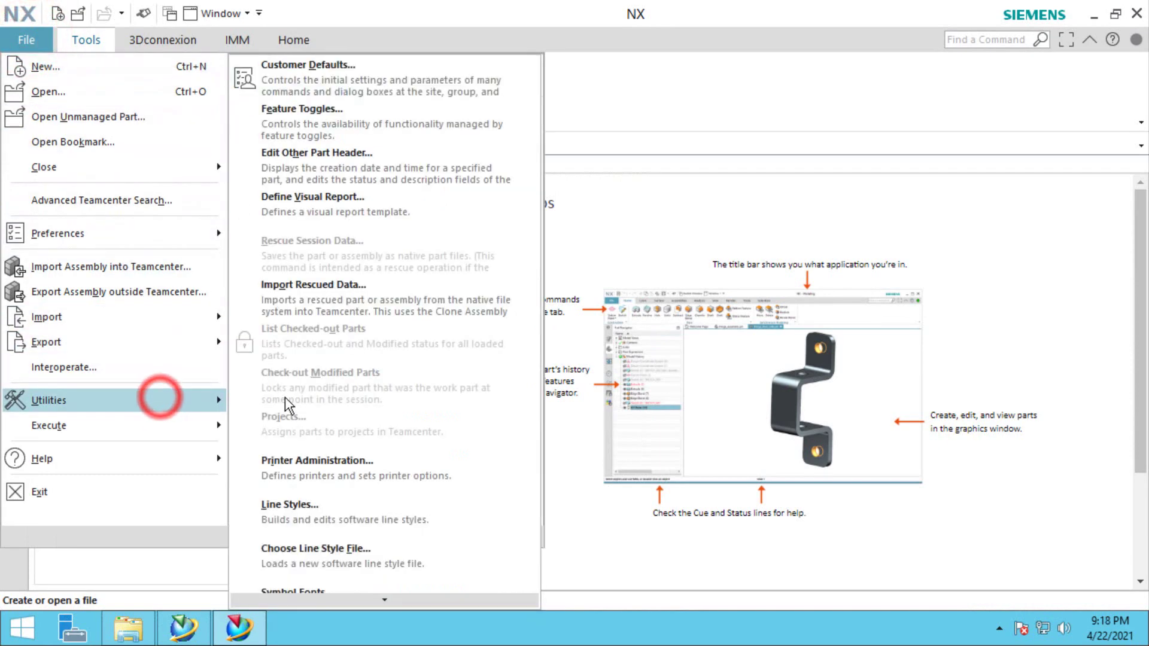
pyautogui.click(315, 84)
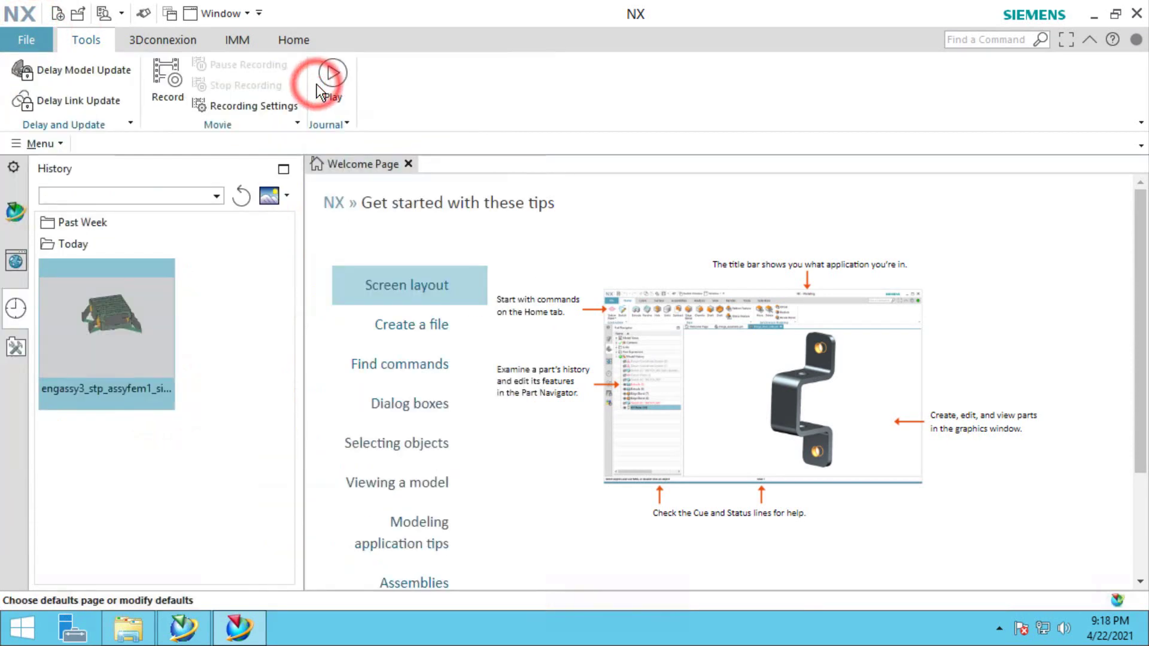
pyautogui.moveTo(549, 170); pyautogui.dragTo(548, 393)
pyautogui.click(367, 269)
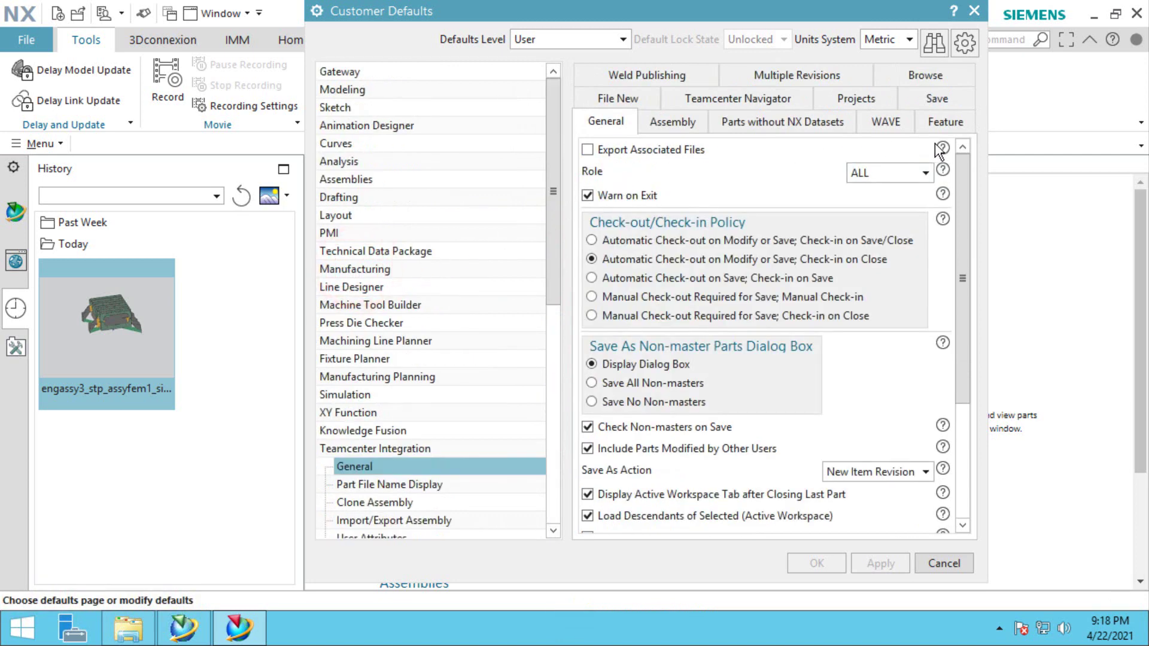
pyautogui.moveTo(943, 151)
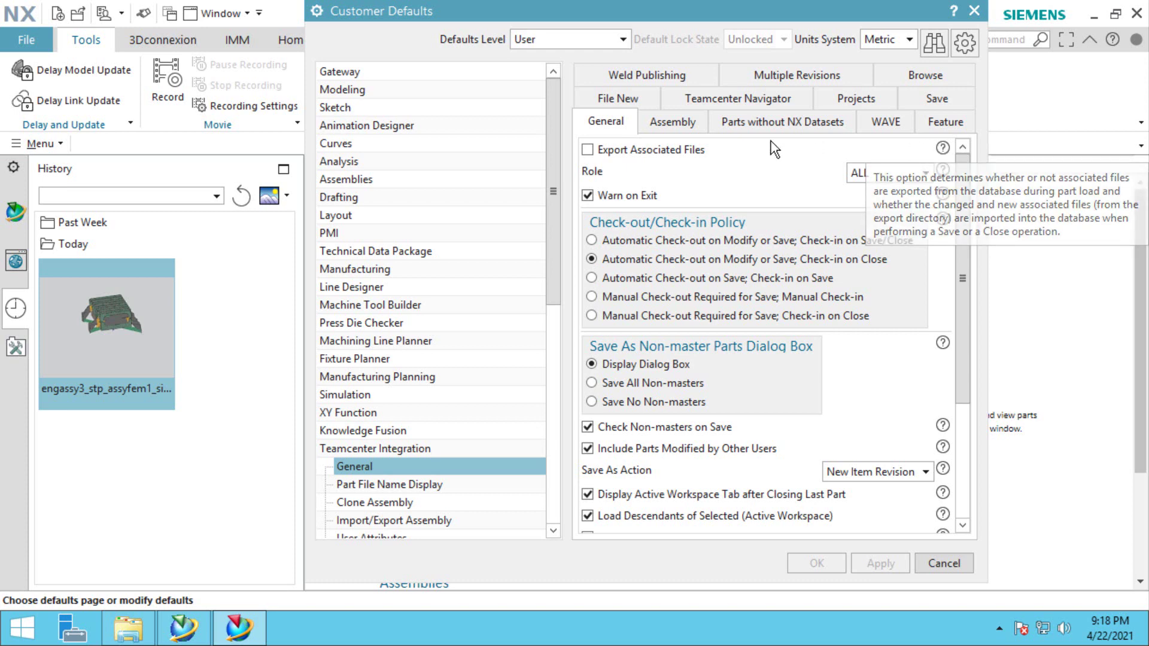
pyautogui.click(942, 560)
# Open the recent engassy3_stp_assyfem1_sim1 simulation and expand Solution 1's Results.
pyautogui.click(116, 336)
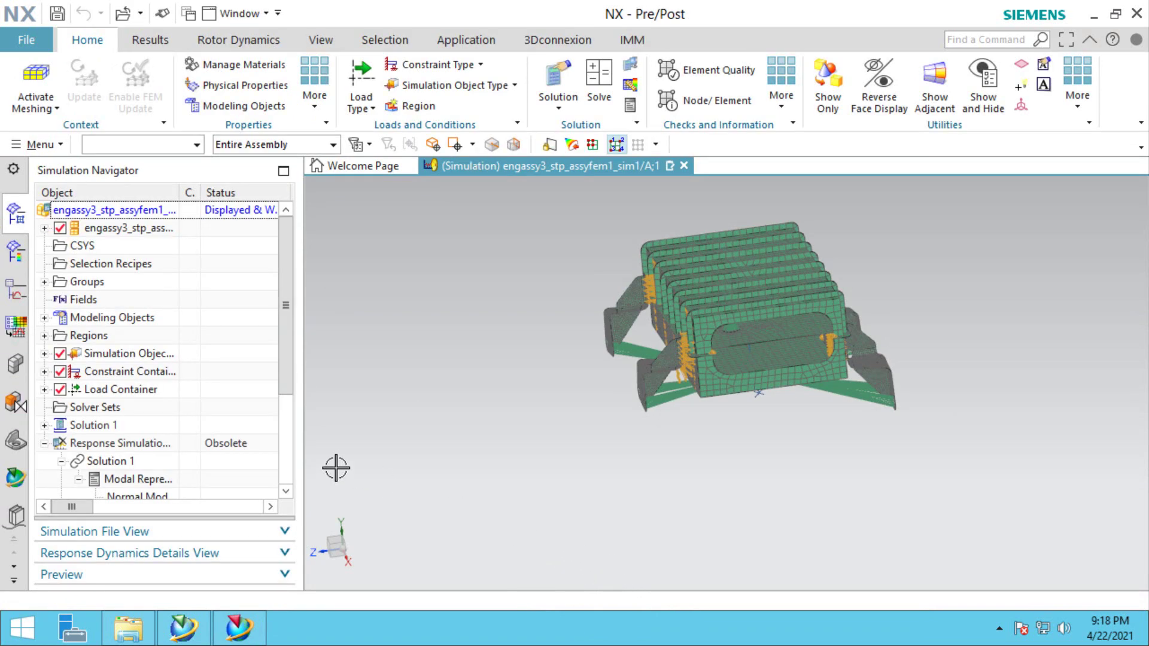
pyautogui.click(44, 426)
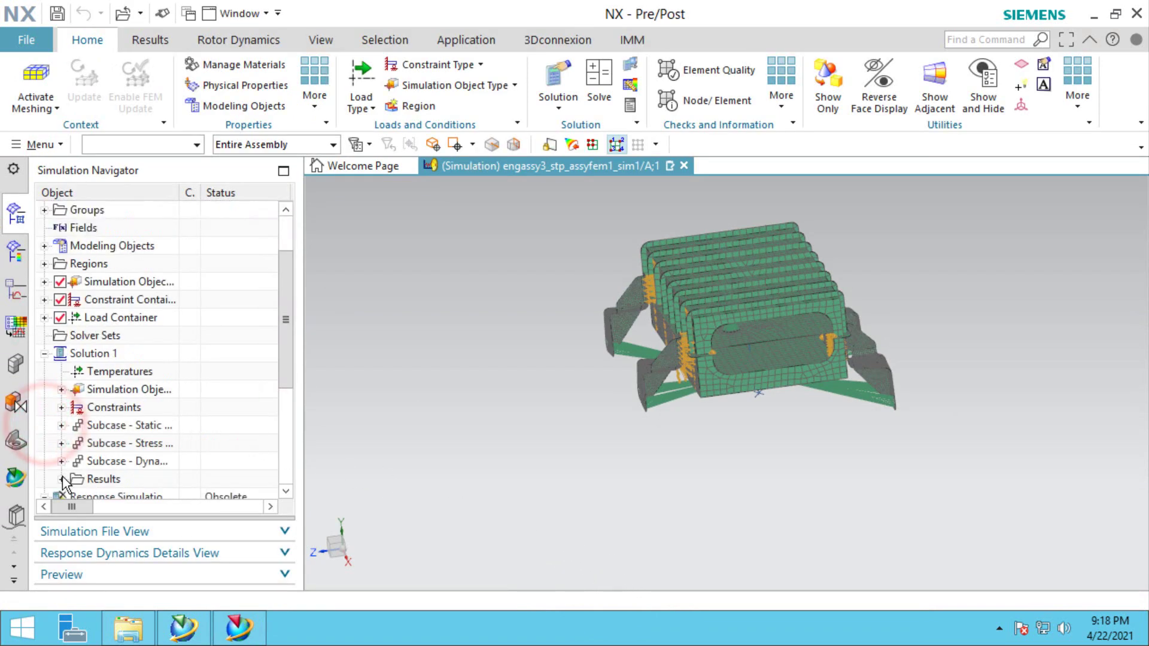
pyautogui.click(61, 479)
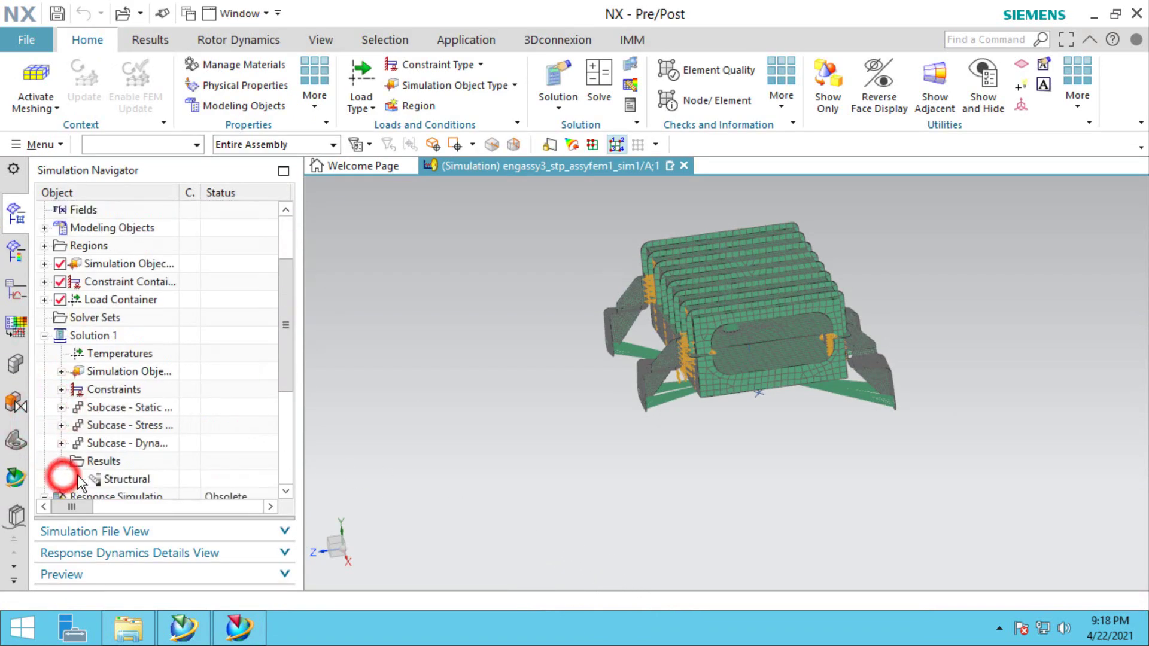
# Load the Structural results from Teamcenter and expand Mode 8's result types.
pyautogui.doubleClick(126, 478)
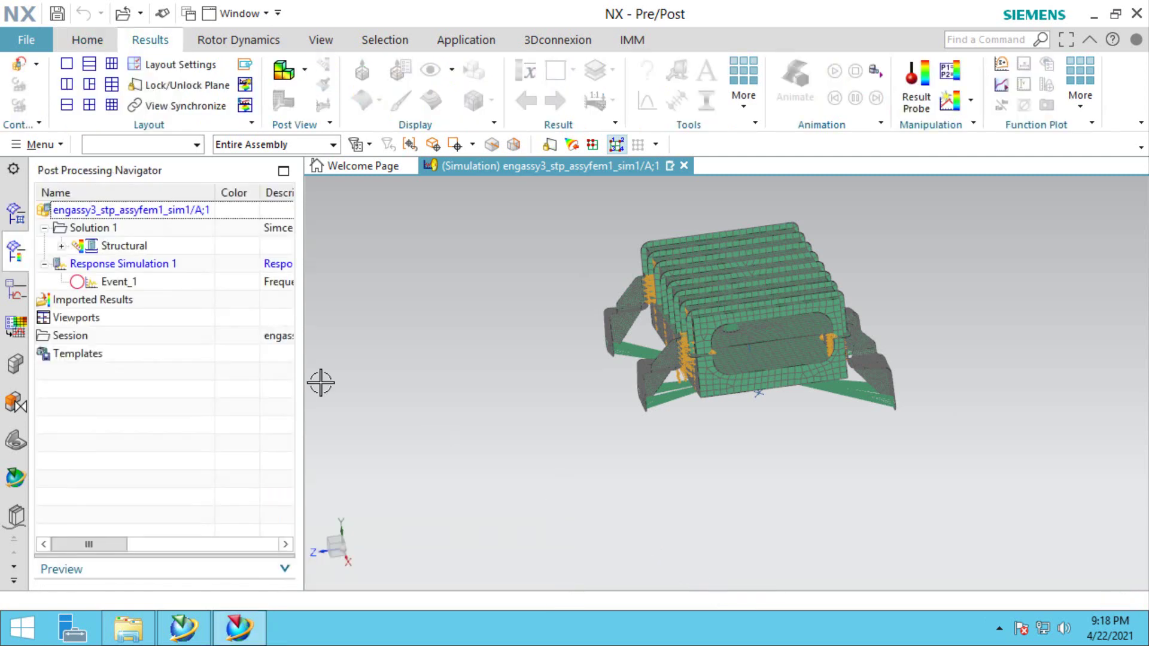
pyautogui.click(61, 246)
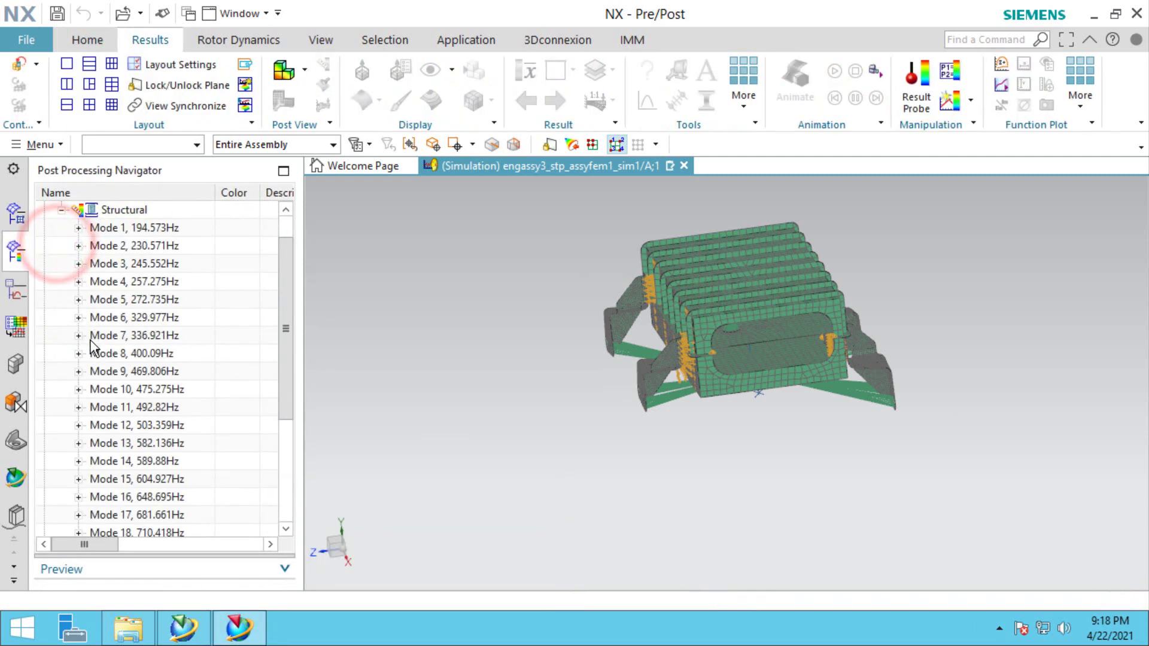
pyautogui.click(77, 353)
# Plot the Mode 8 nodal displacement contour, then go back from results to the meshed model.
pyautogui.doubleClick(131, 370)
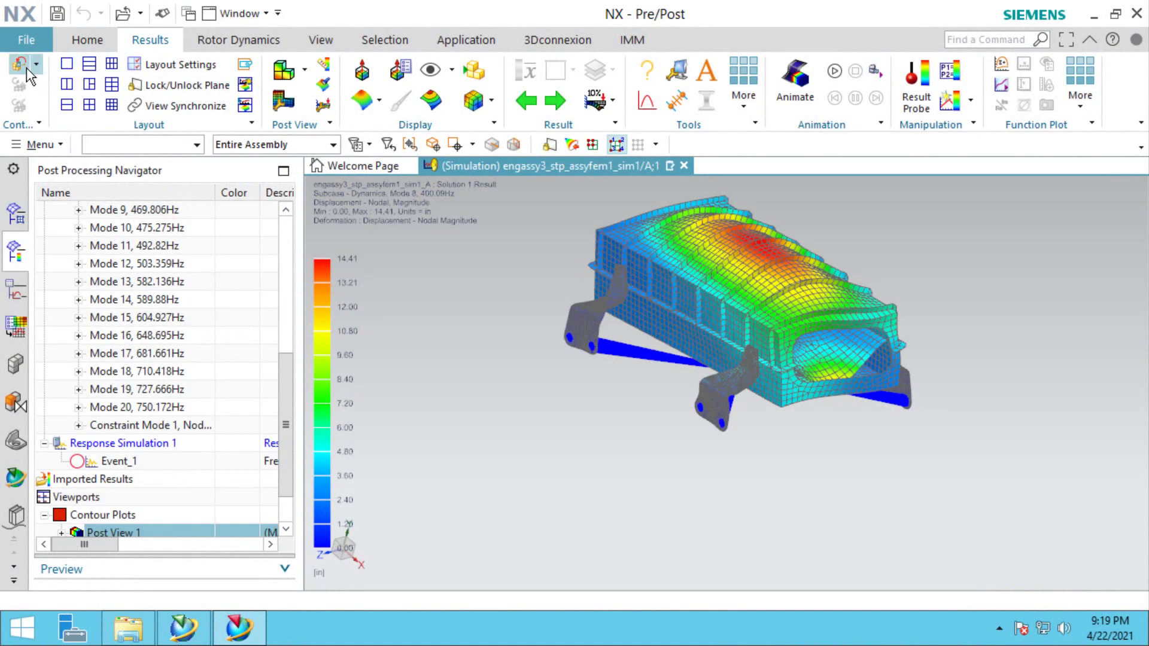
pyautogui.click(26, 70)
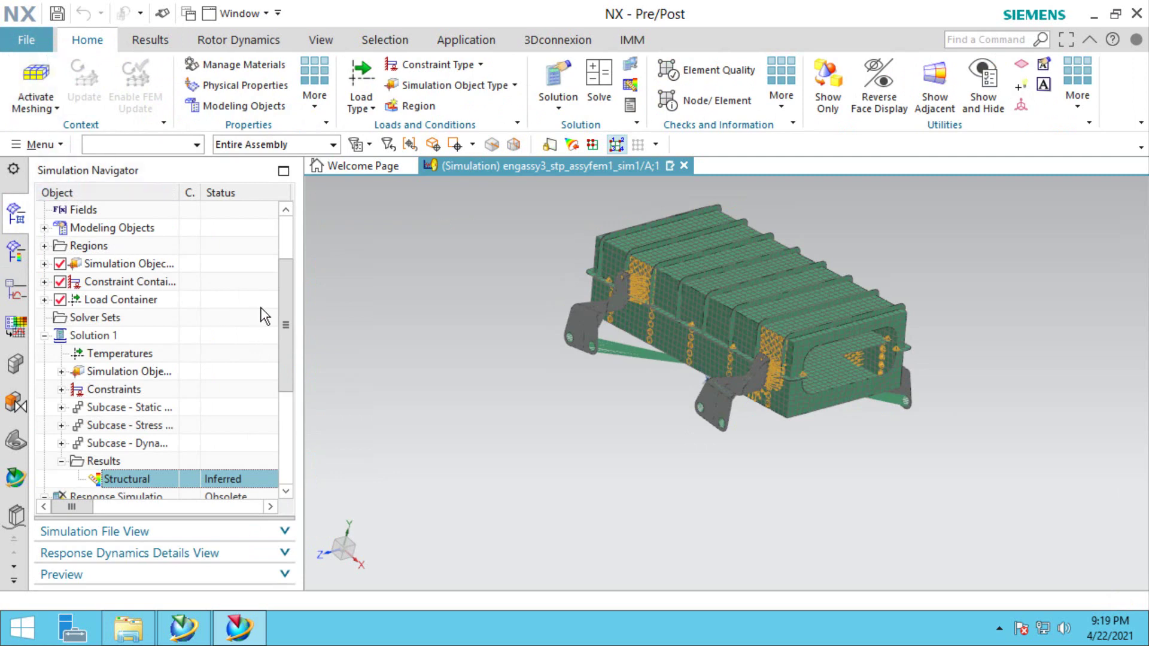
# Create a new linear statics solution, Soln 1, on the simulation.
pyautogui.moveTo(283, 313); pyautogui.dragTo(286, 301)
pyautogui.moveTo(287, 241); pyautogui.dragTo(284, 222)
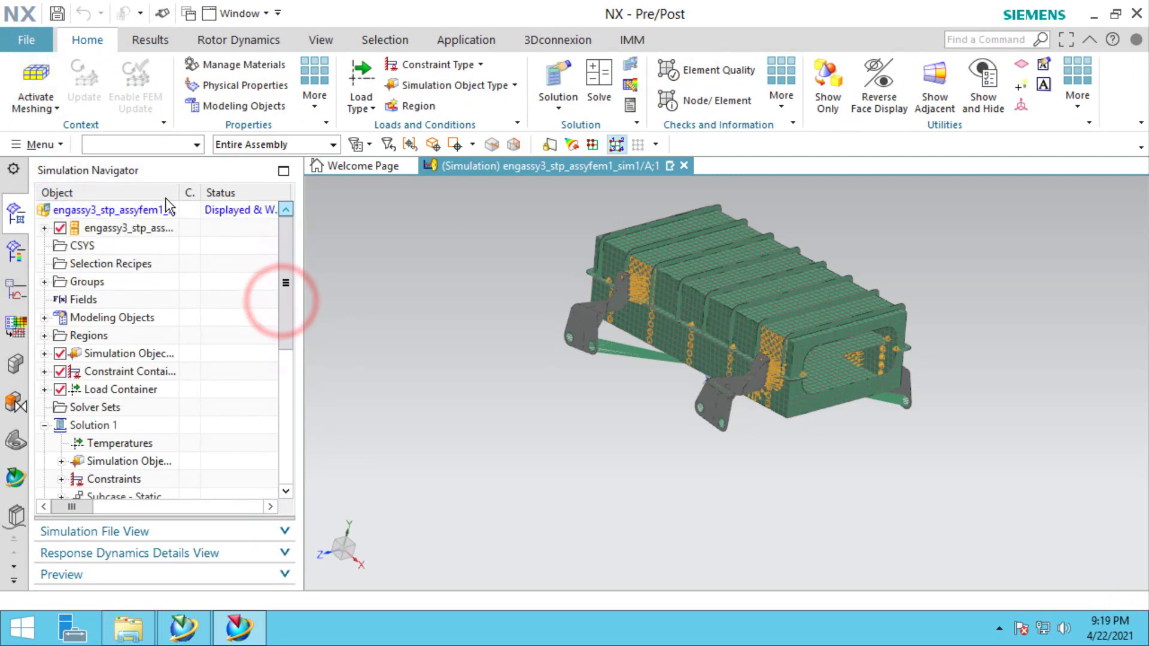
pyautogui.rightClick(118, 211)
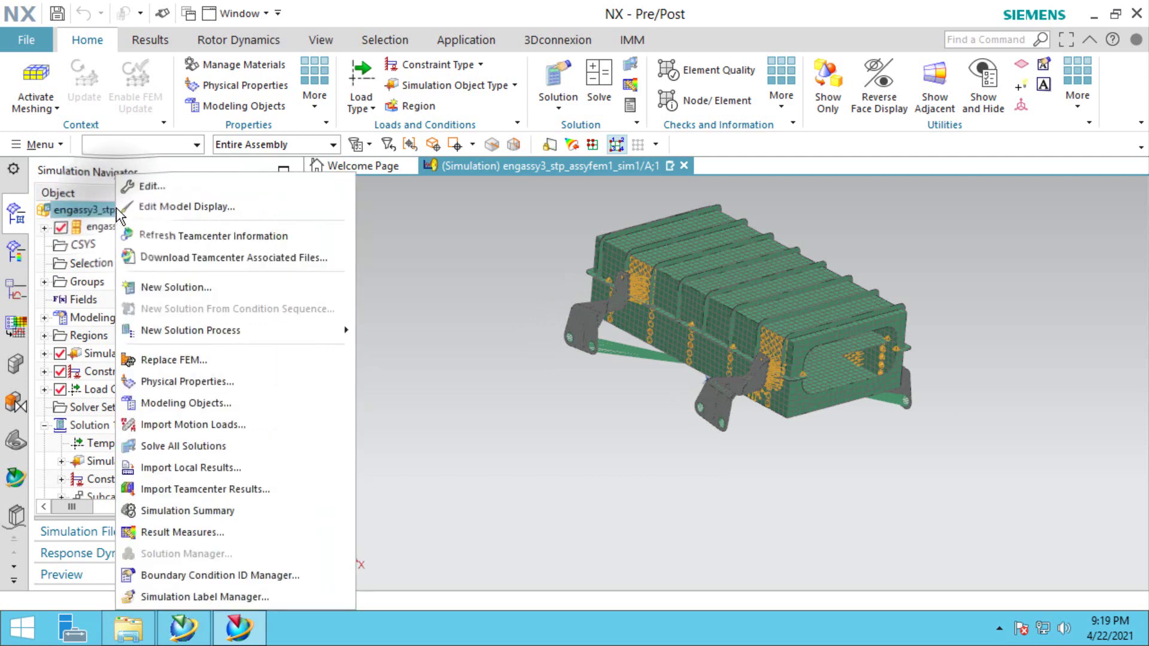
pyautogui.click(173, 286)
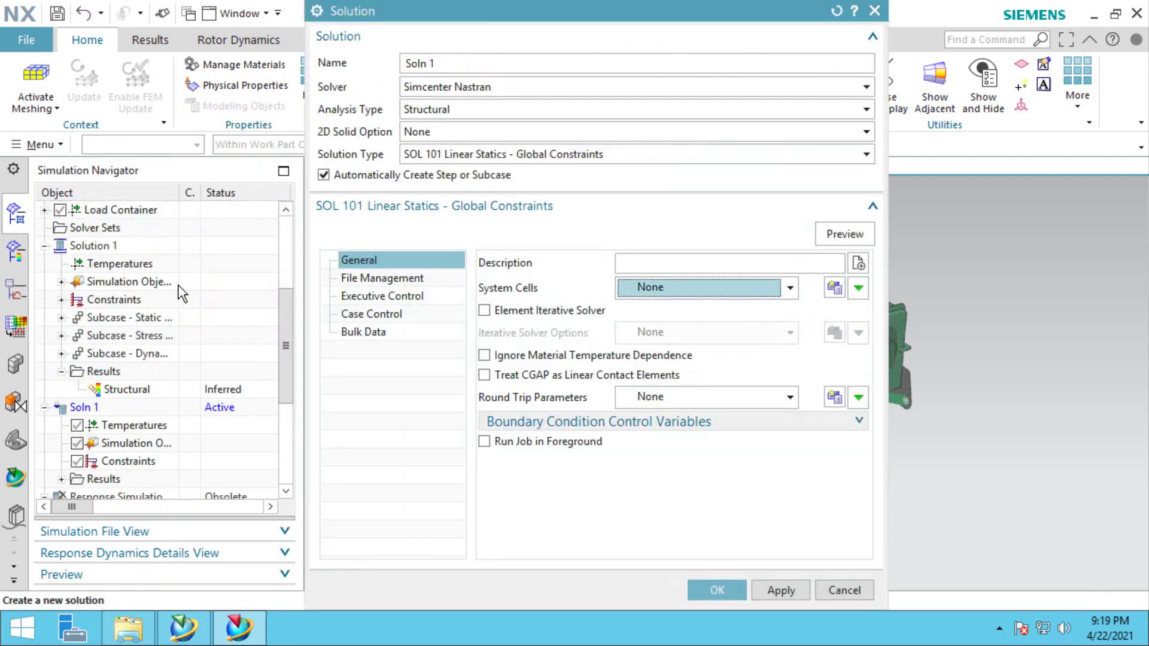
pyautogui.click(716, 591)
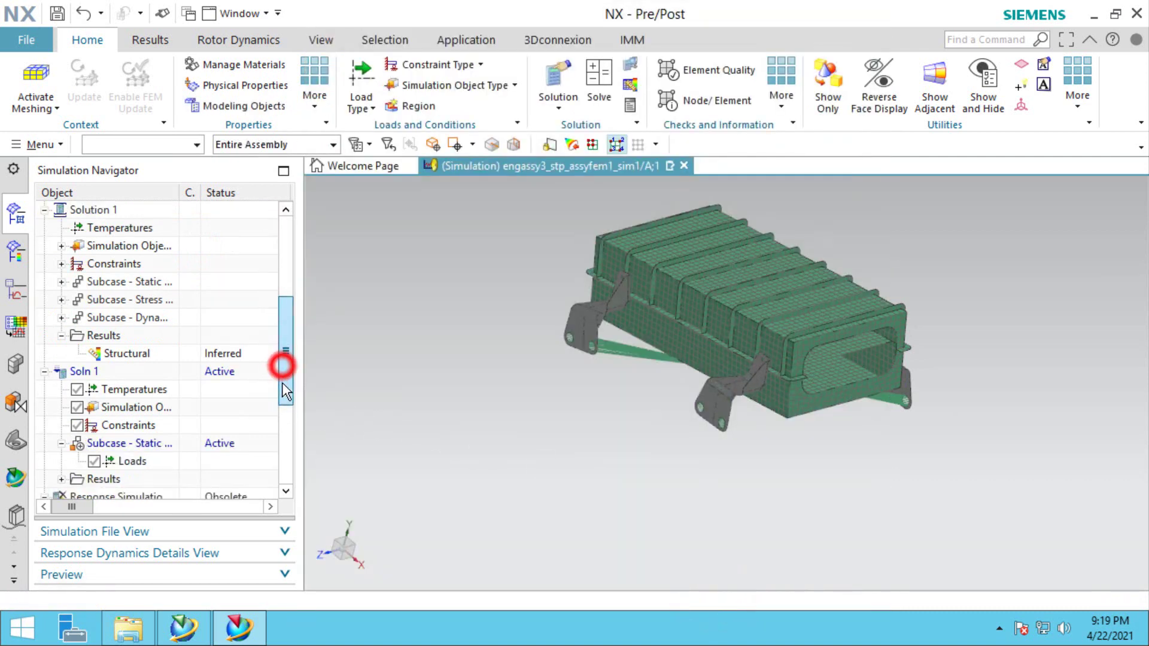
# Add a Fixed Constraint at a point on the assembly's lower strut.
pyautogui.moveTo(285, 394); pyautogui.dragTo(286, 424)
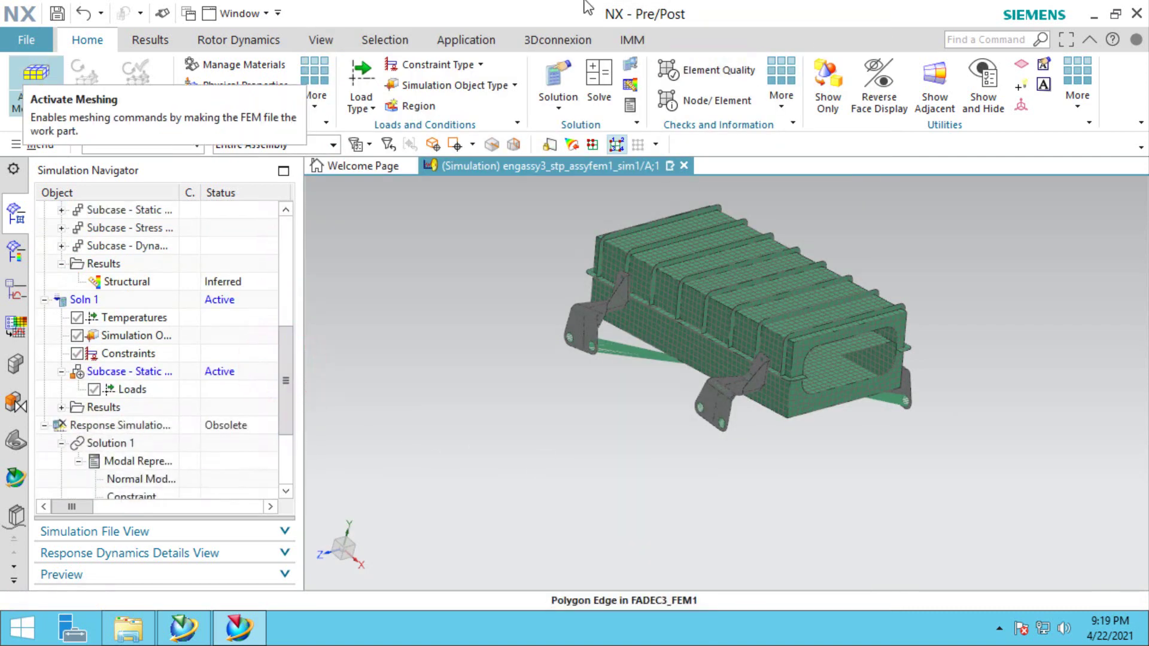
pyautogui.click(431, 64)
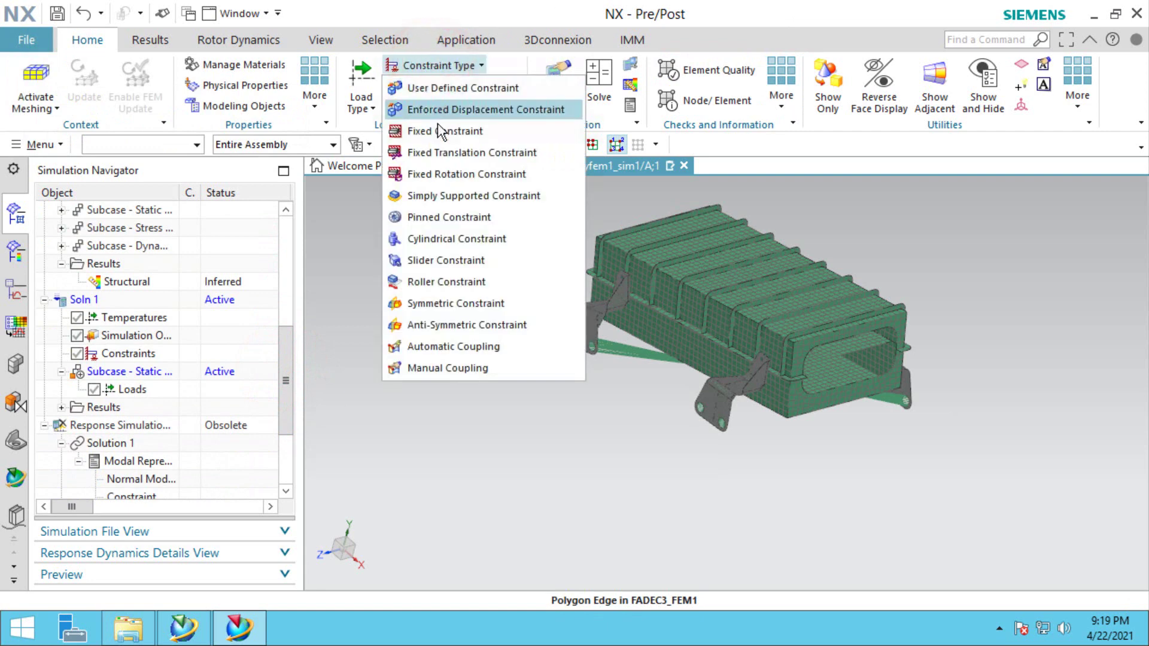
pyautogui.click(434, 150)
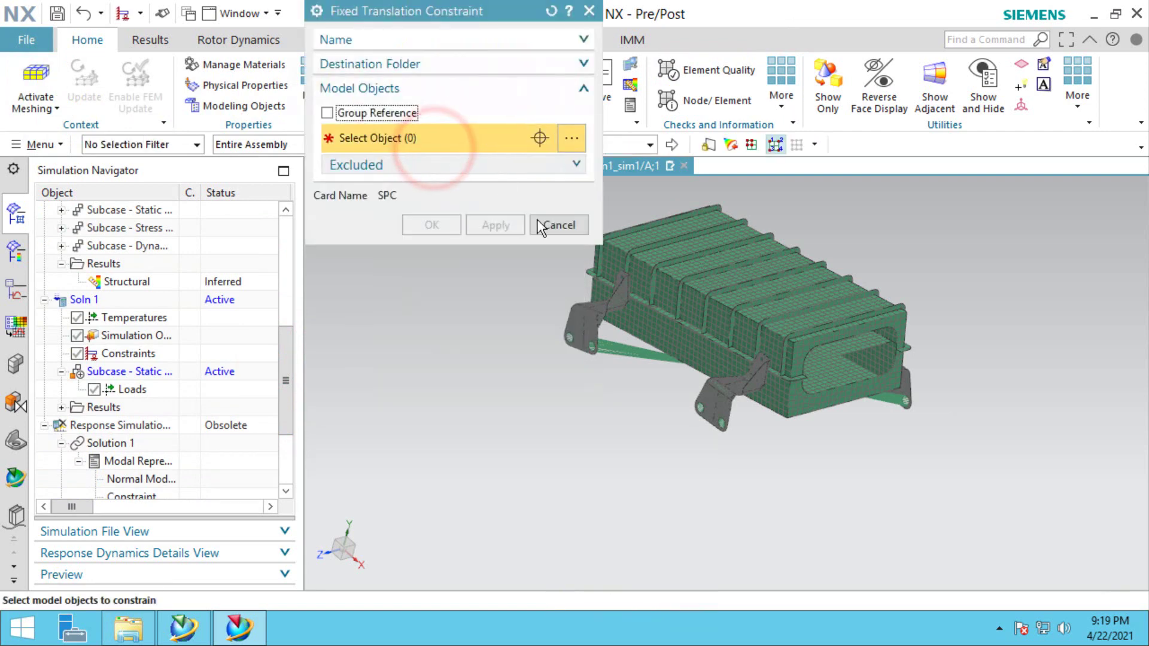
pyautogui.click(547, 229)
pyautogui.click(428, 65)
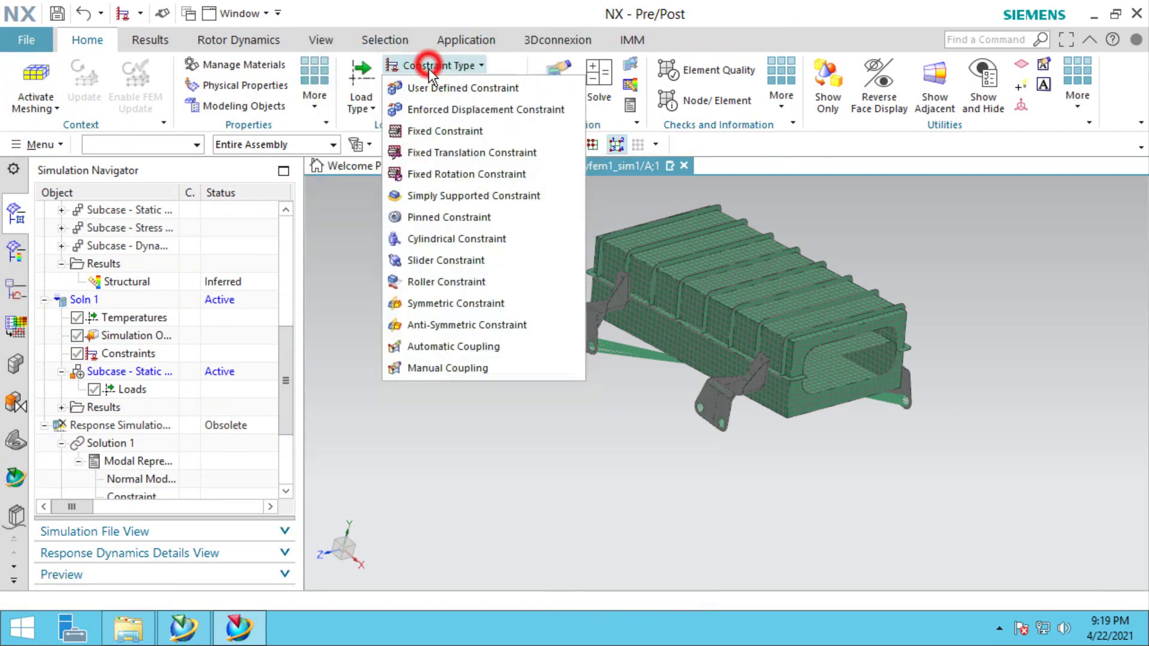
pyautogui.click(442, 132)
pyautogui.moveTo(628, 377); pyautogui.dragTo(683, 367, button='middle')
pyautogui.click(731, 373)
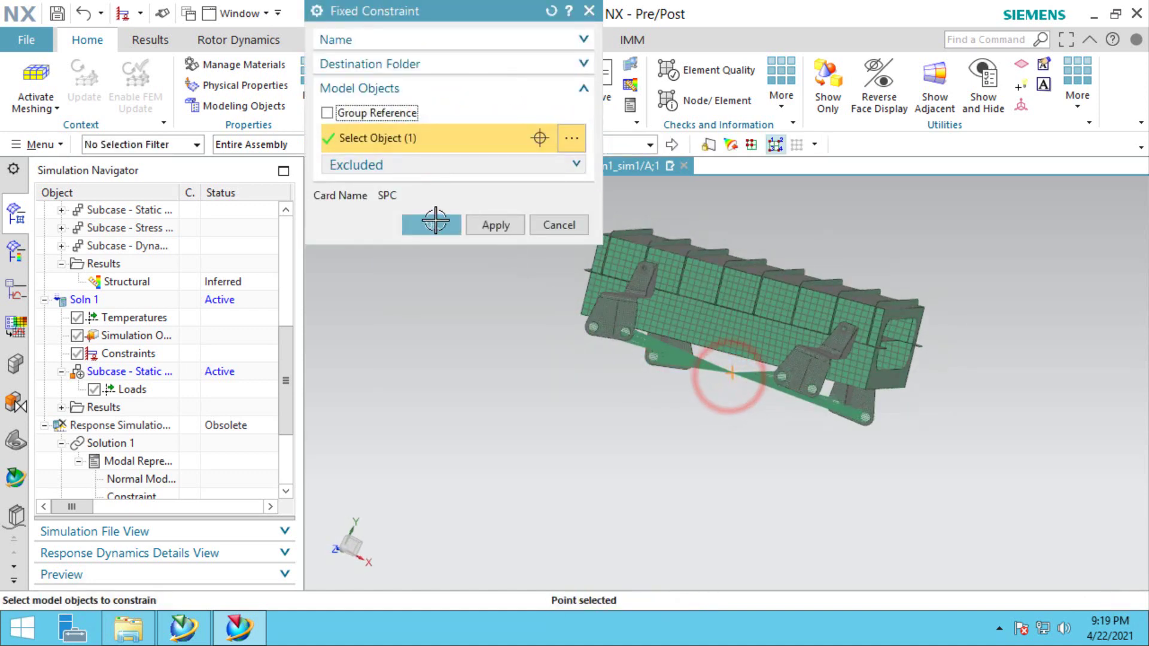
pyautogui.click(433, 225)
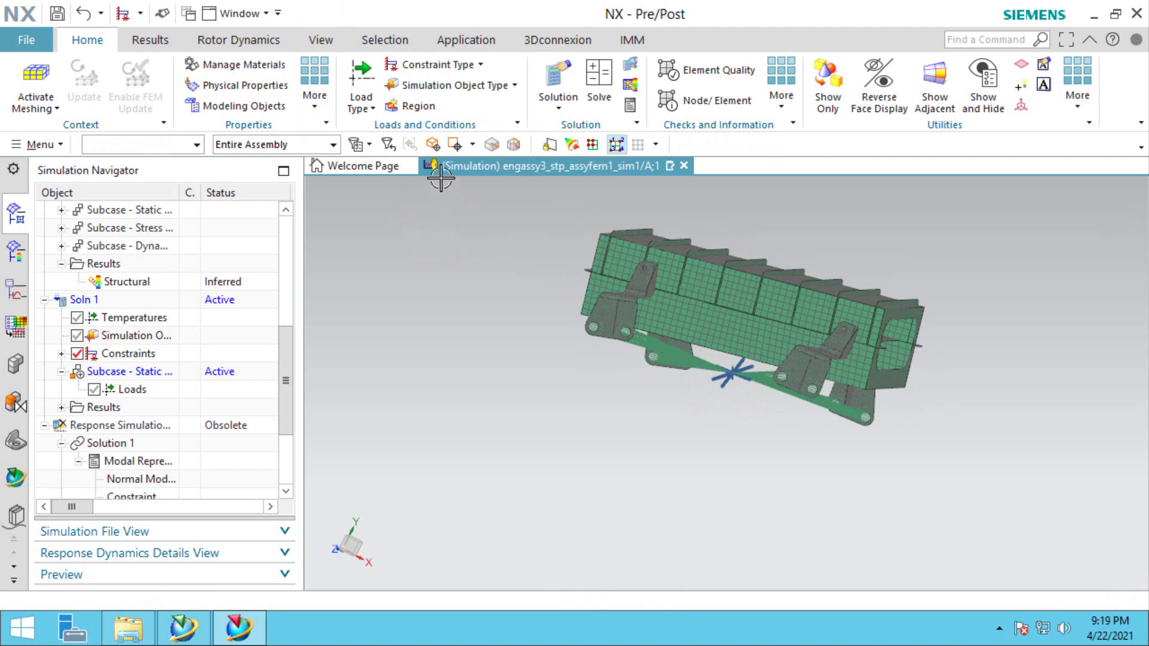
# Add a 1 g₀ gravity load to the model.
pyautogui.click(362, 99)
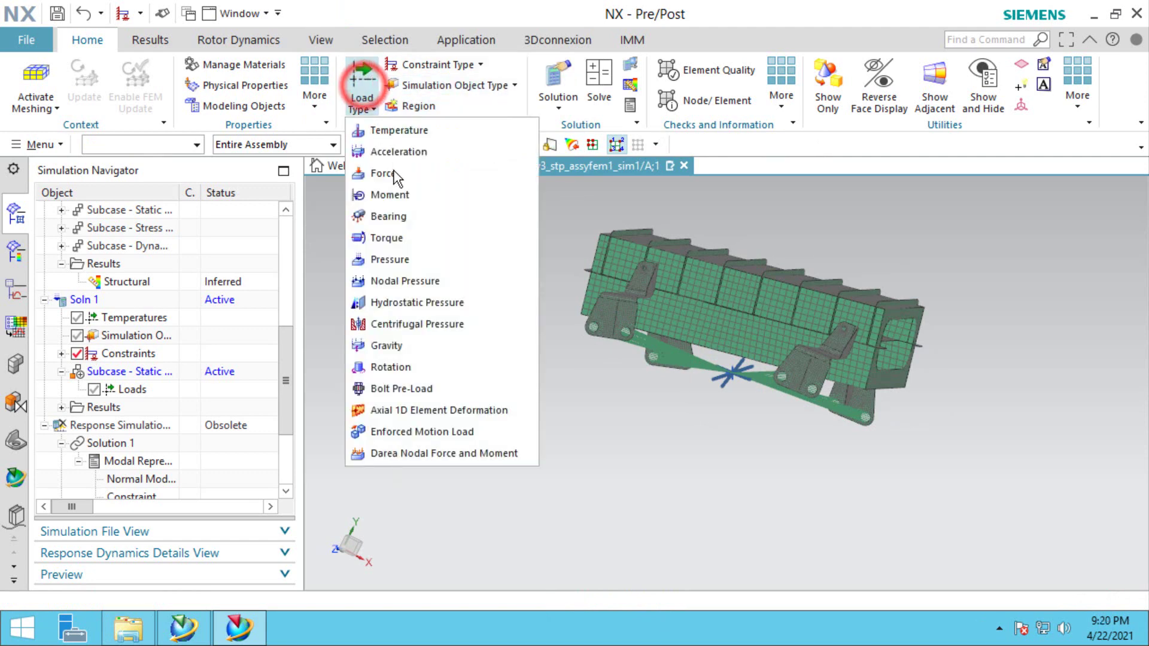
pyautogui.click(385, 346)
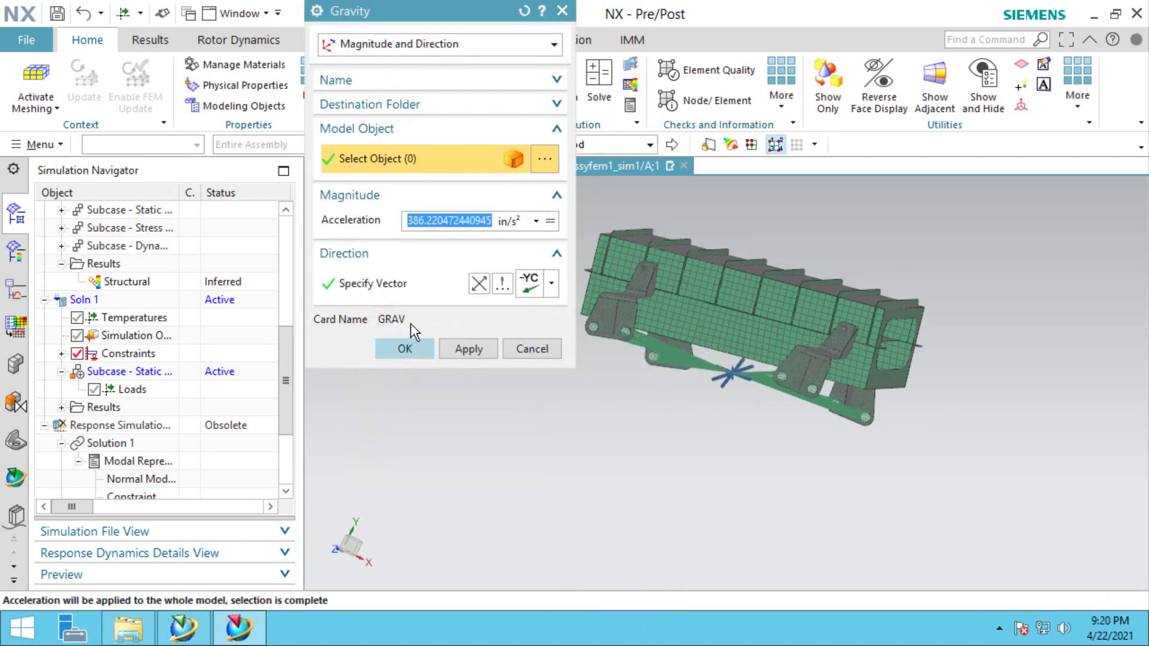
pyautogui.write('1')
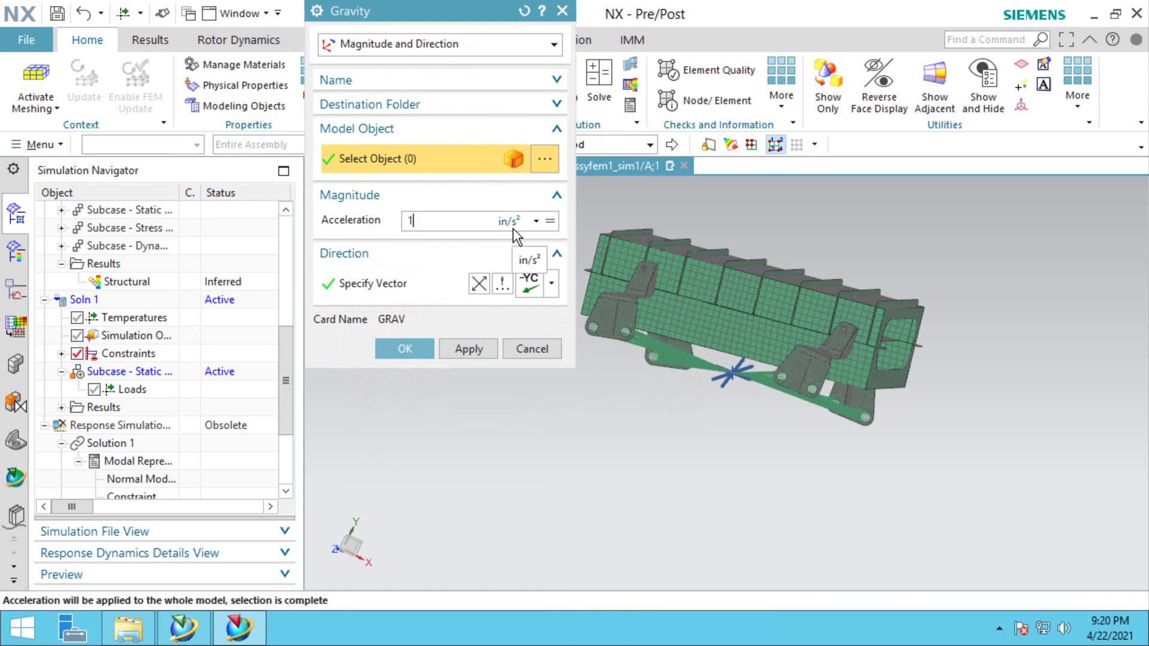
pyautogui.click(510, 223)
pyautogui.click(507, 297)
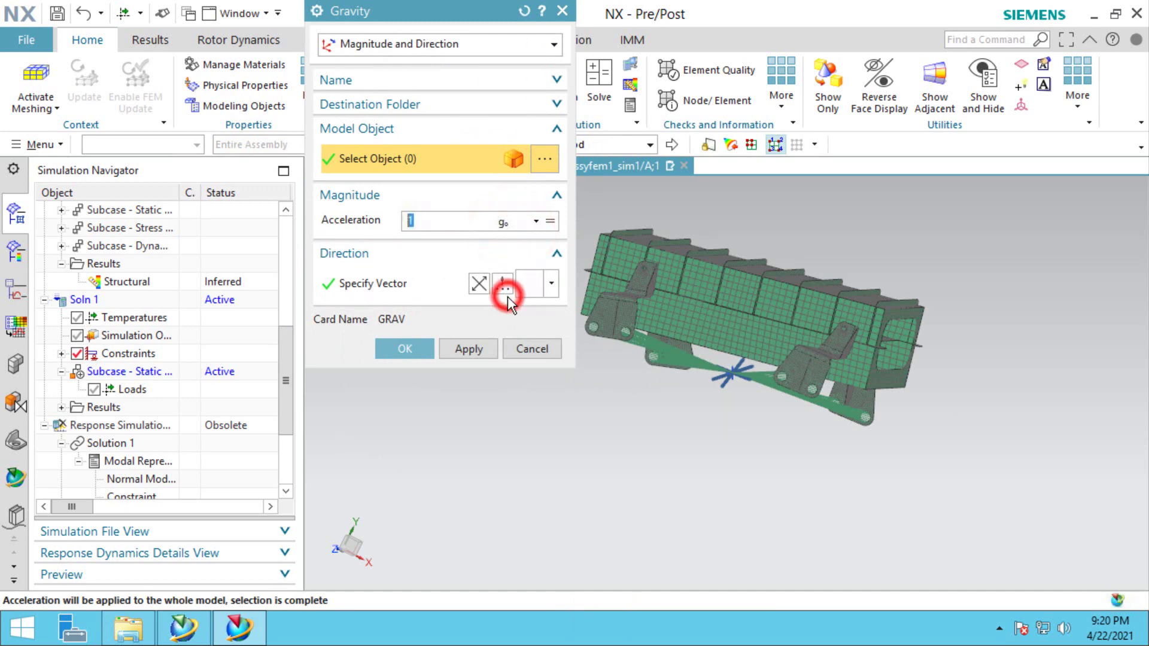
pyautogui.click(395, 350)
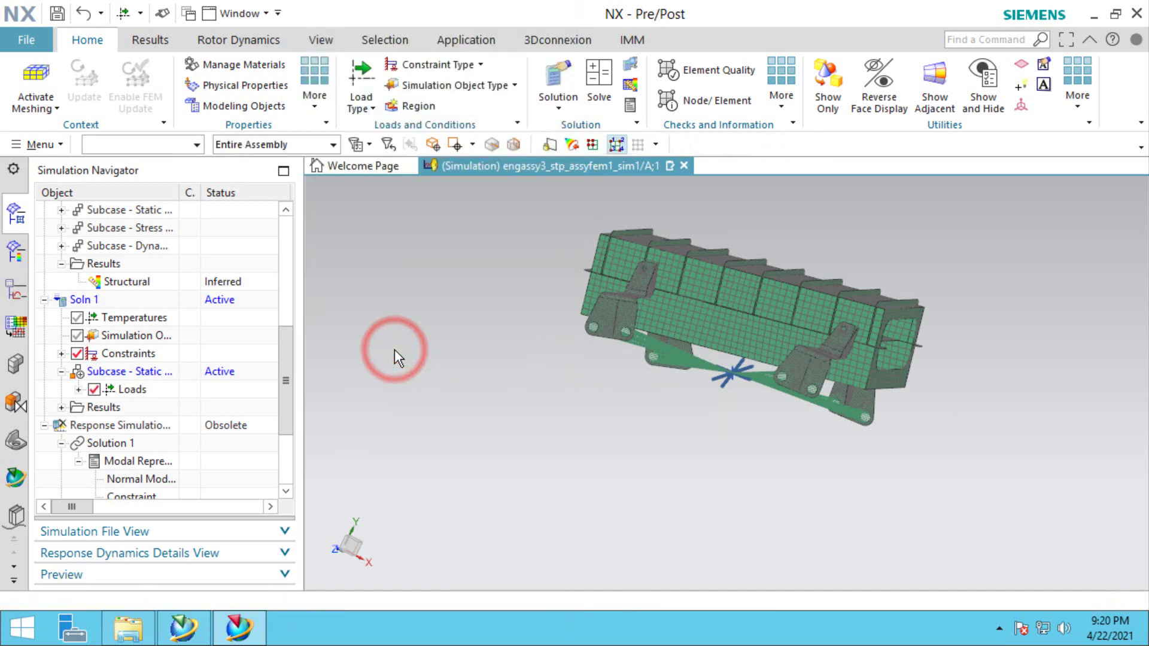
# Add Face Gluing(1) through Face Gluing(5) to the active solution.
pyautogui.moveTo(392, 346); pyautogui.dragTo(270, 352, button='middle')
pyautogui.scroll(5, 220, 337)
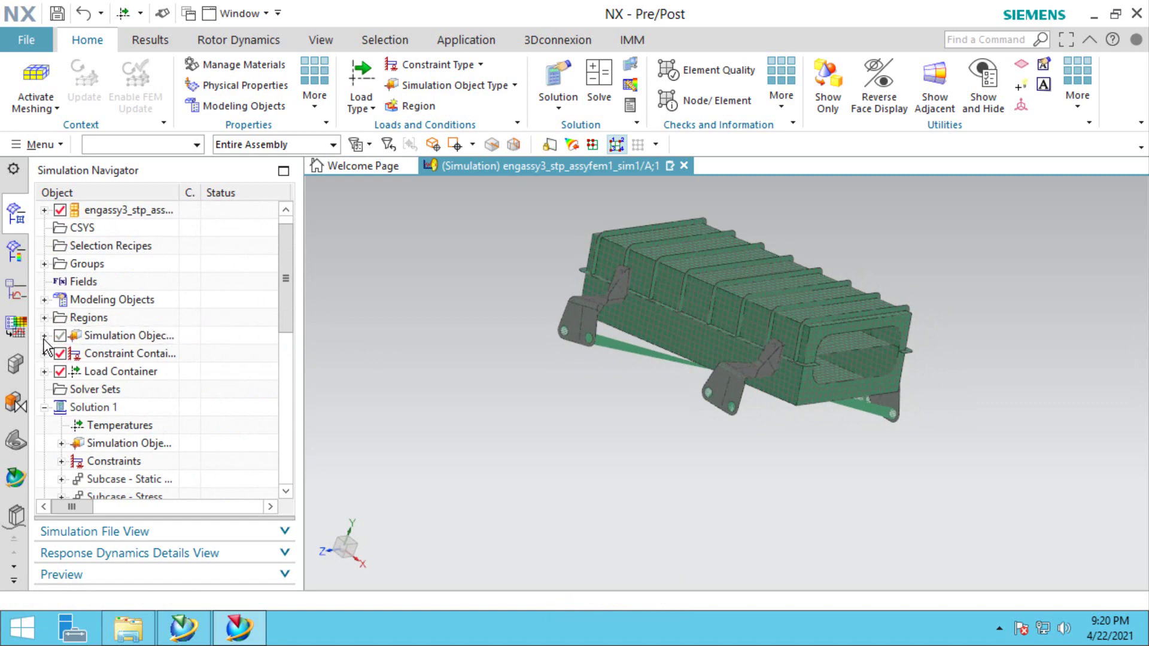
pyautogui.click(44, 336)
pyautogui.click(113, 353)
pyautogui.keyDown('shift'); pyautogui.click(136, 423); pyautogui.keyUp('shift')
pyautogui.rightClick(140, 421)
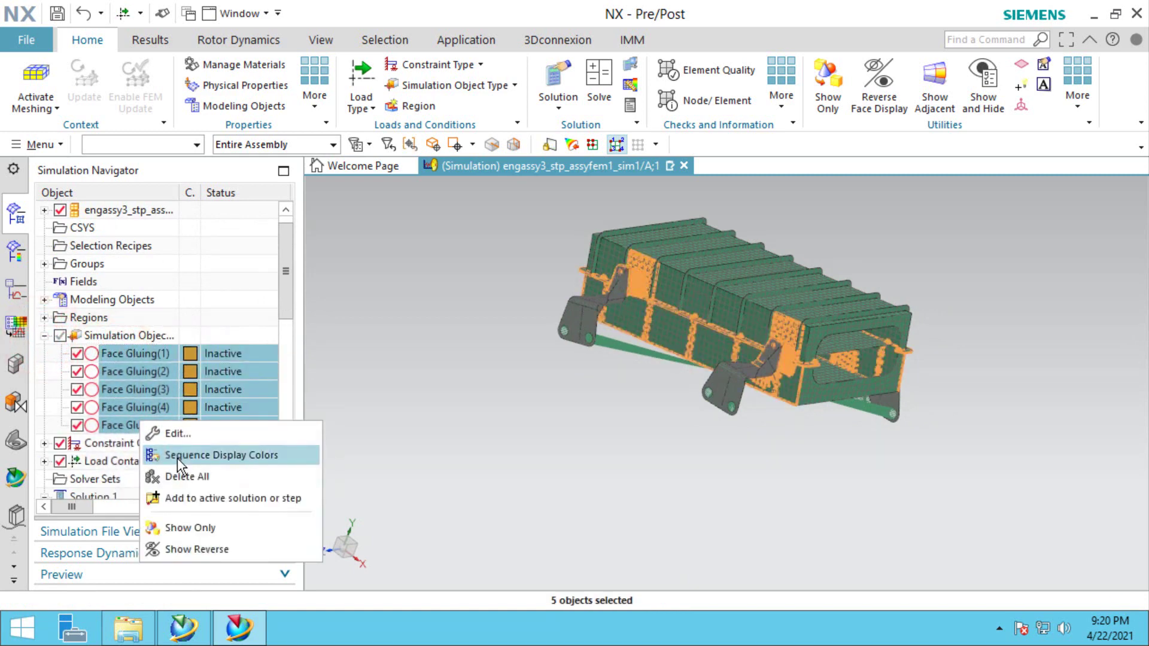
pyautogui.click(195, 499)
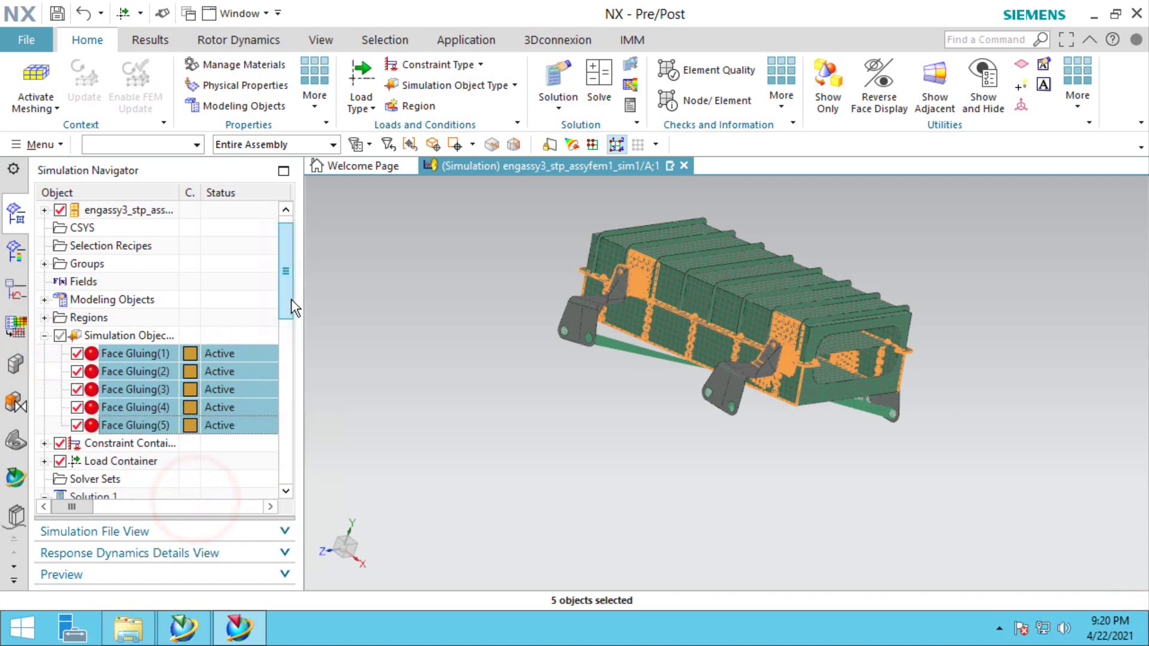
pyautogui.moveTo(287, 297); pyautogui.dragTo(281, 414)
# Solve Soln 1 with Simcenter Nastran.
pyautogui.rightClick(85, 318)
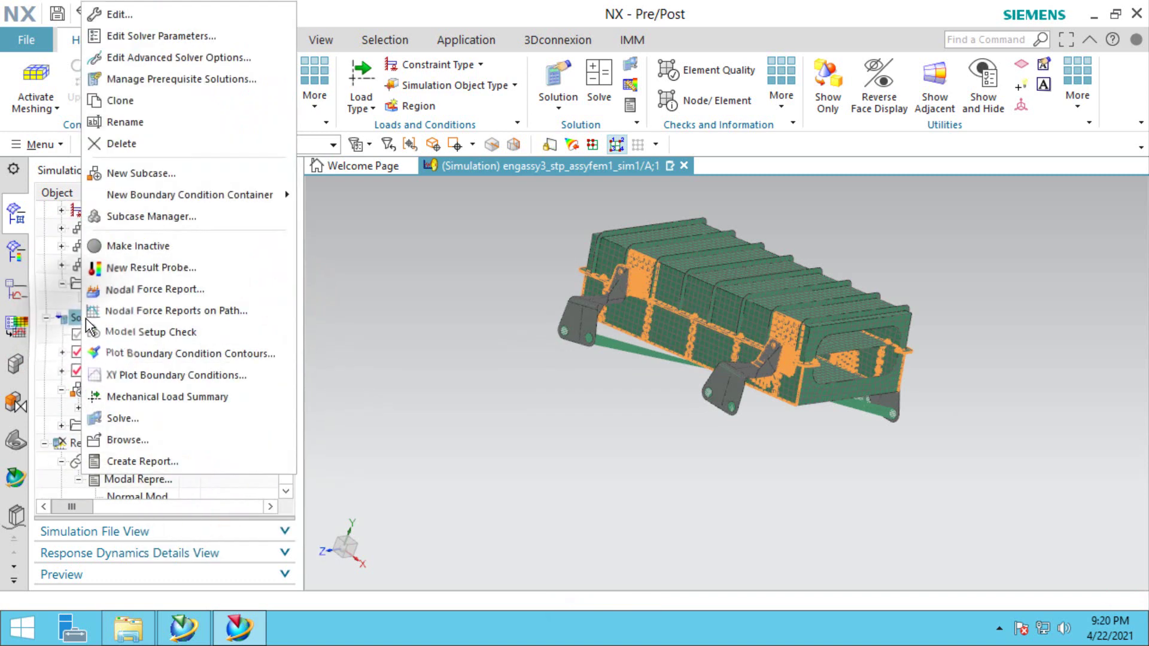
pyautogui.click(136, 416)
pyautogui.click(466, 244)
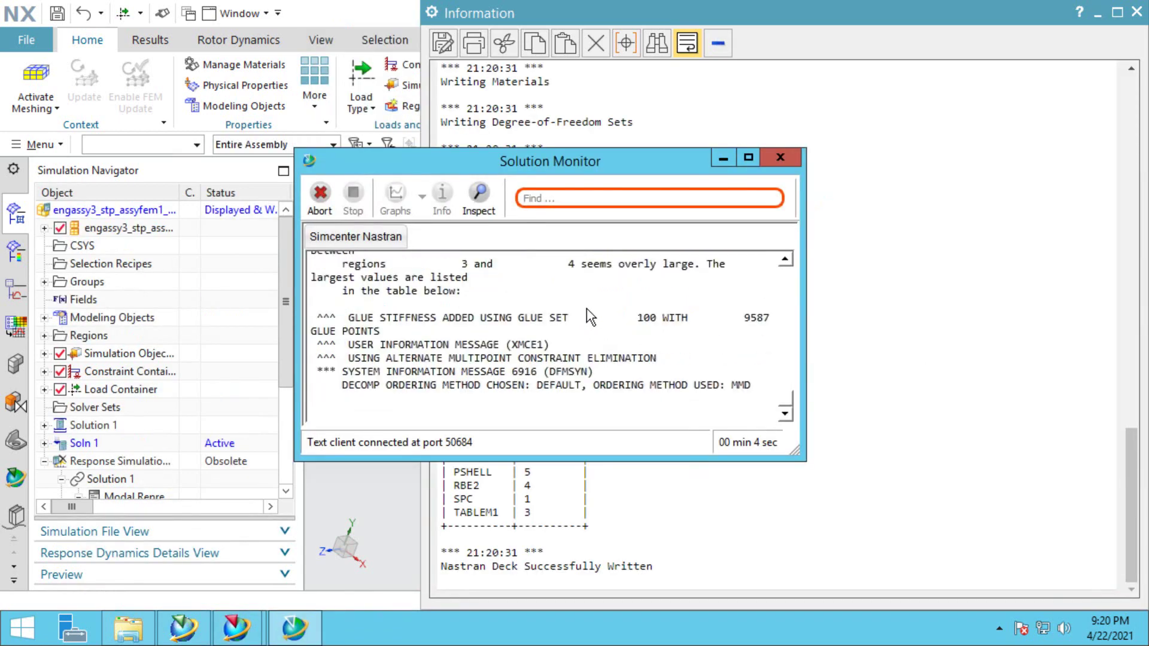
# Decline reviewing results and close the Solution Monitor, Information and job monitor windows.
pyautogui.click(608, 319)
pyautogui.click(779, 156)
pyautogui.click(1136, 12)
pyautogui.click(811, 471)
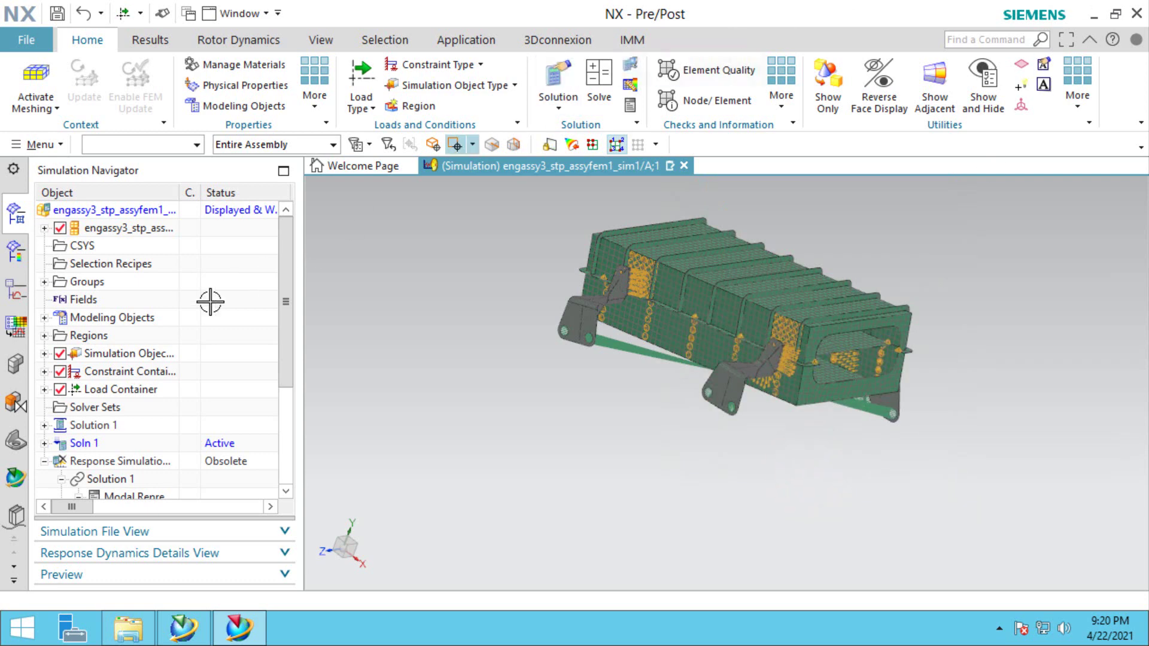
# Load Soln 1's Structural results and plot Displacement - Nodal (max 0.000360144 in), then orbit to inspect.
pyautogui.click(44, 444)
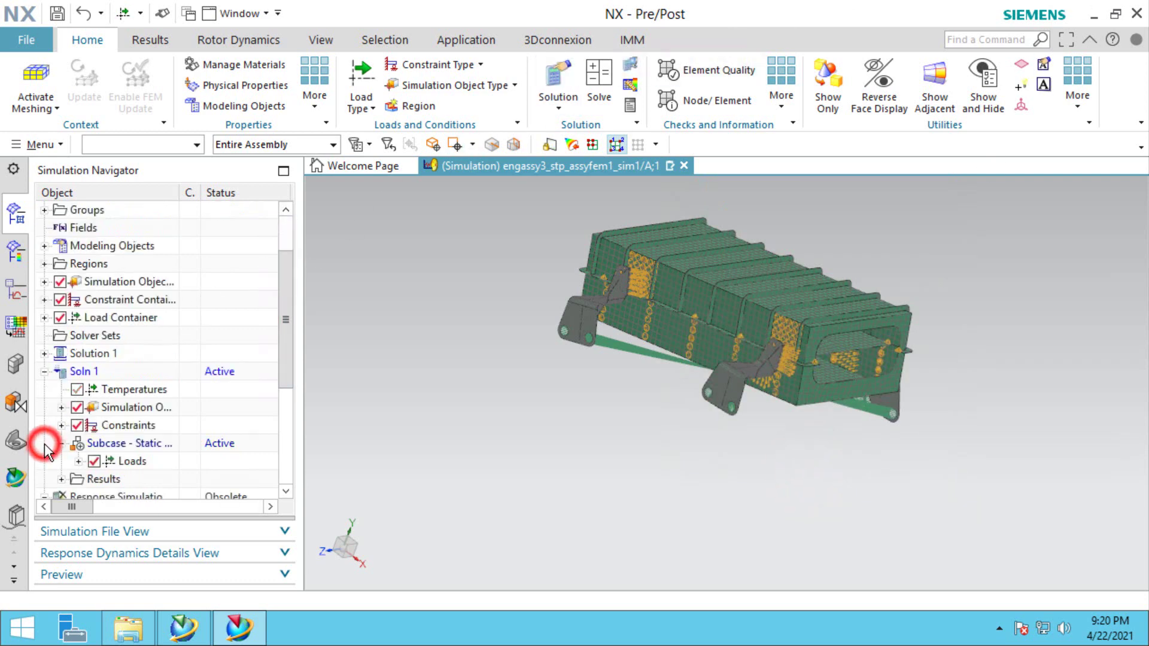
pyautogui.click(62, 477)
pyautogui.doubleClick(119, 481)
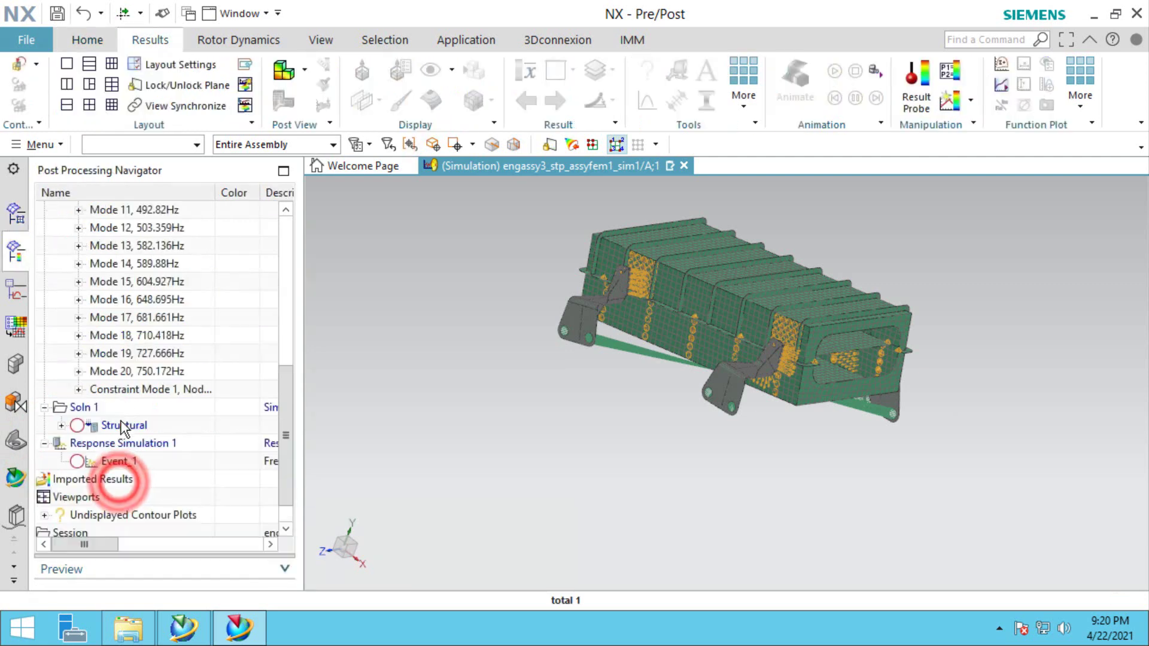
pyautogui.click(62, 425)
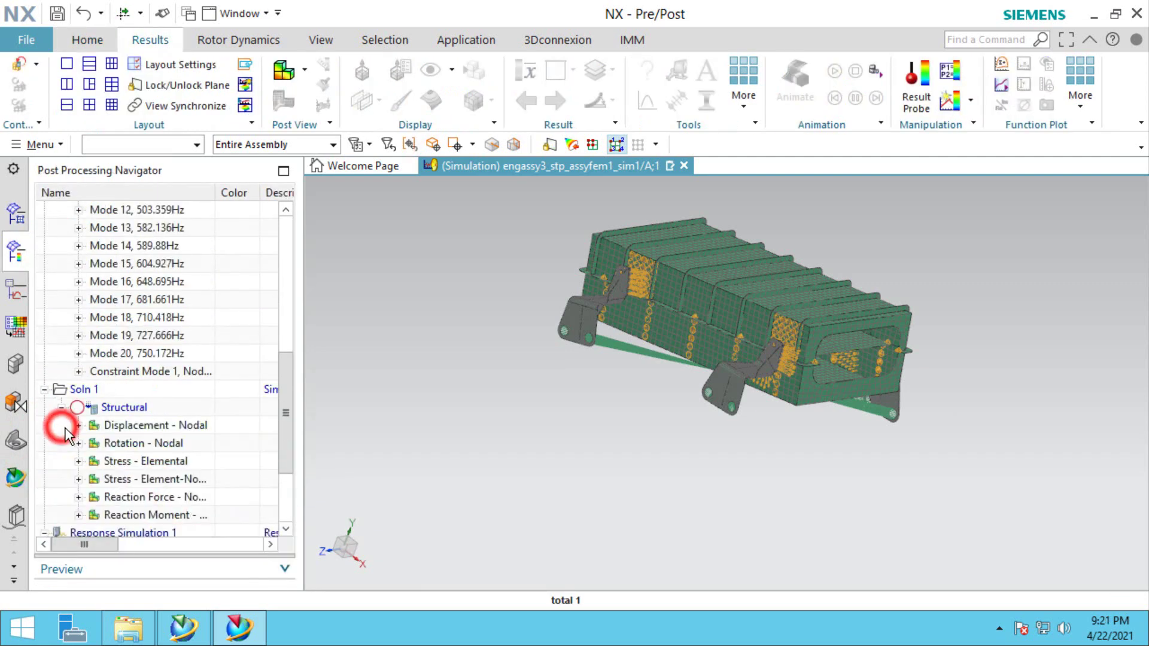
pyautogui.doubleClick(113, 425)
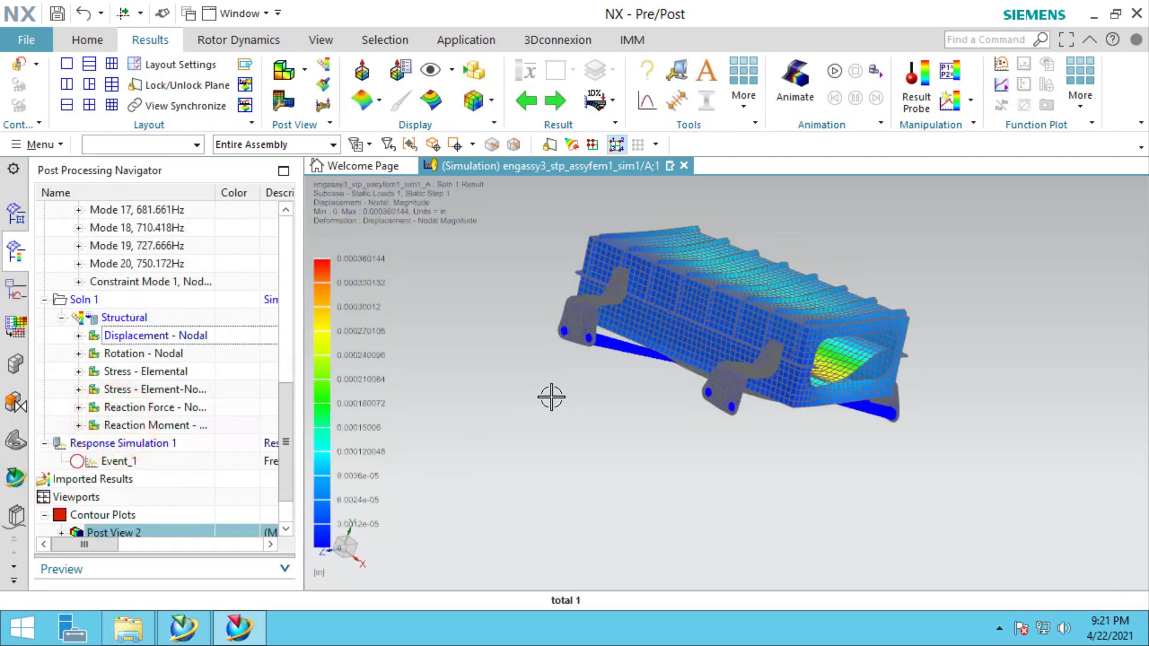
pyautogui.moveTo(546, 395)
pyautogui.mouseDown(button='middle')
pyautogui.moveTo(483, 387)
pyautogui.moveTo(556, 396)
pyautogui.mouseUp(button='middle')
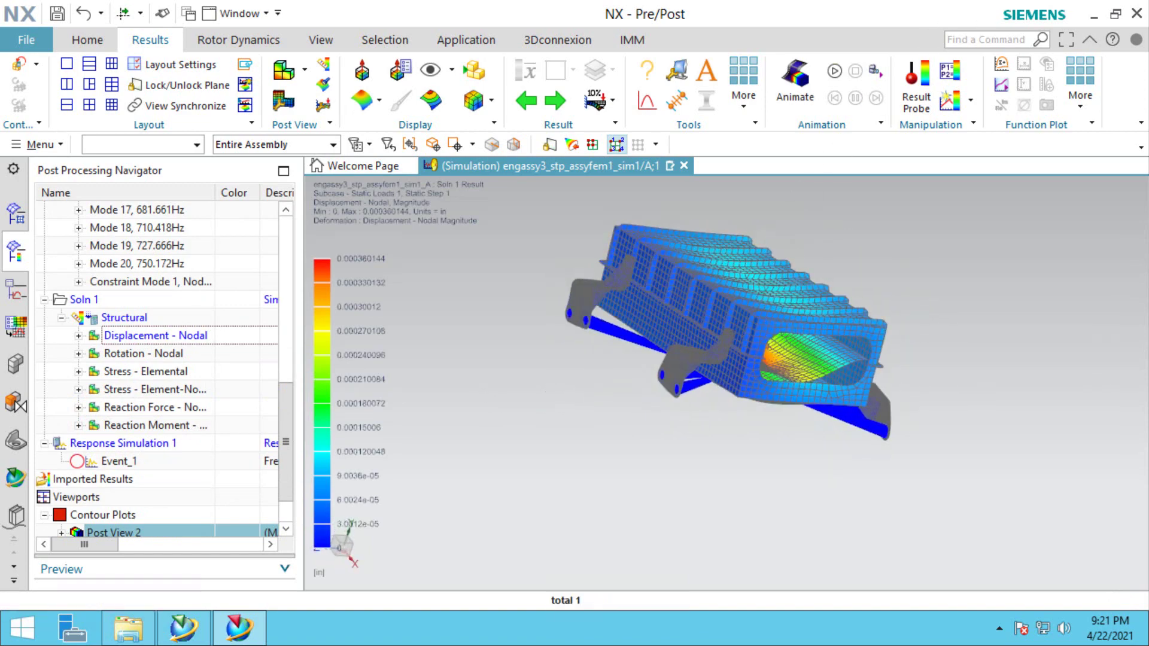
# Minimize NX and browse Teamcenter to fadec > engassy3_stp_assyfem1_sim1 > A;1 revision.
pyautogui.click(1096, 14)
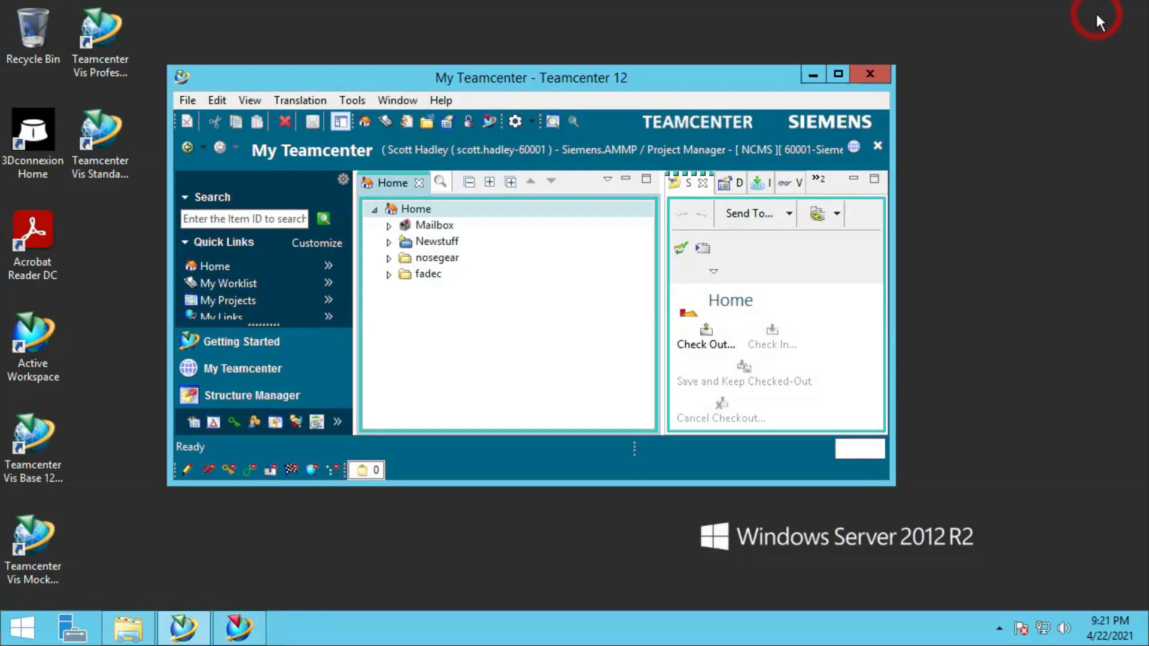
pyautogui.click(388, 275)
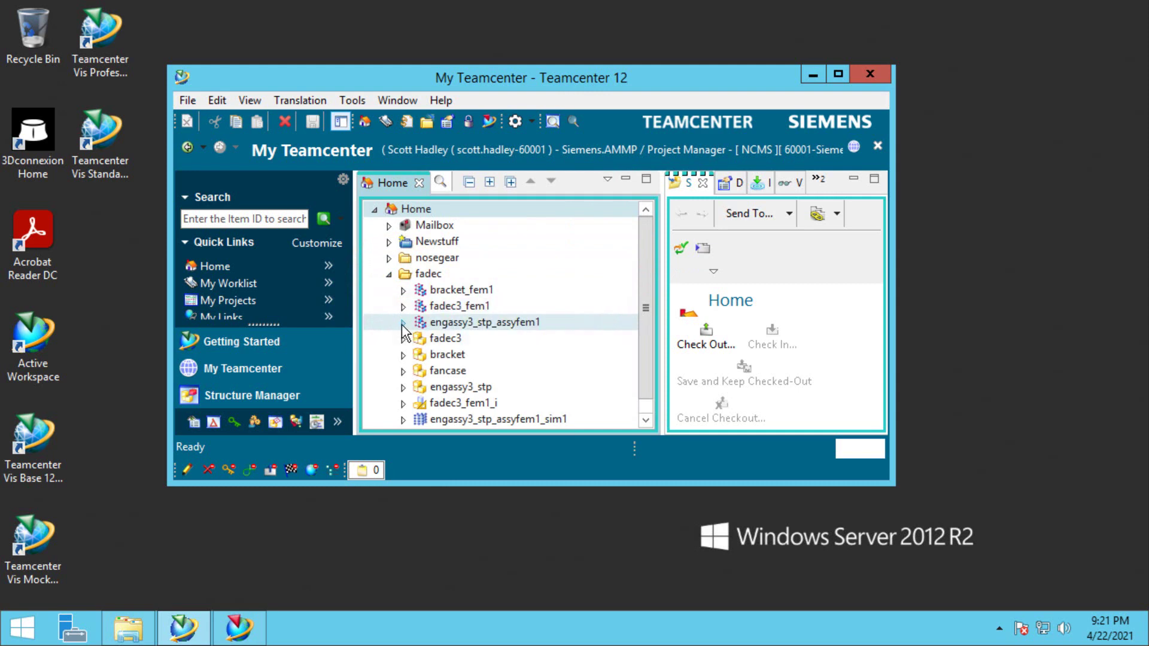
pyautogui.scroll(-1, 403, 333)
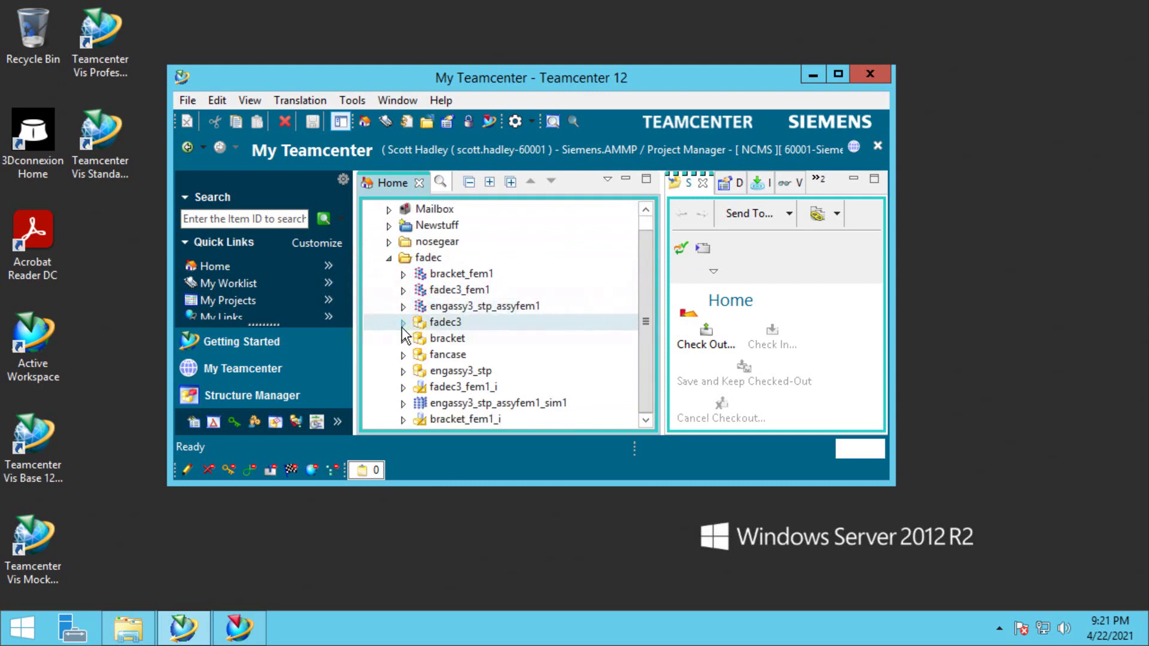
pyautogui.click(403, 402)
pyautogui.scroll(-2, 402, 403)
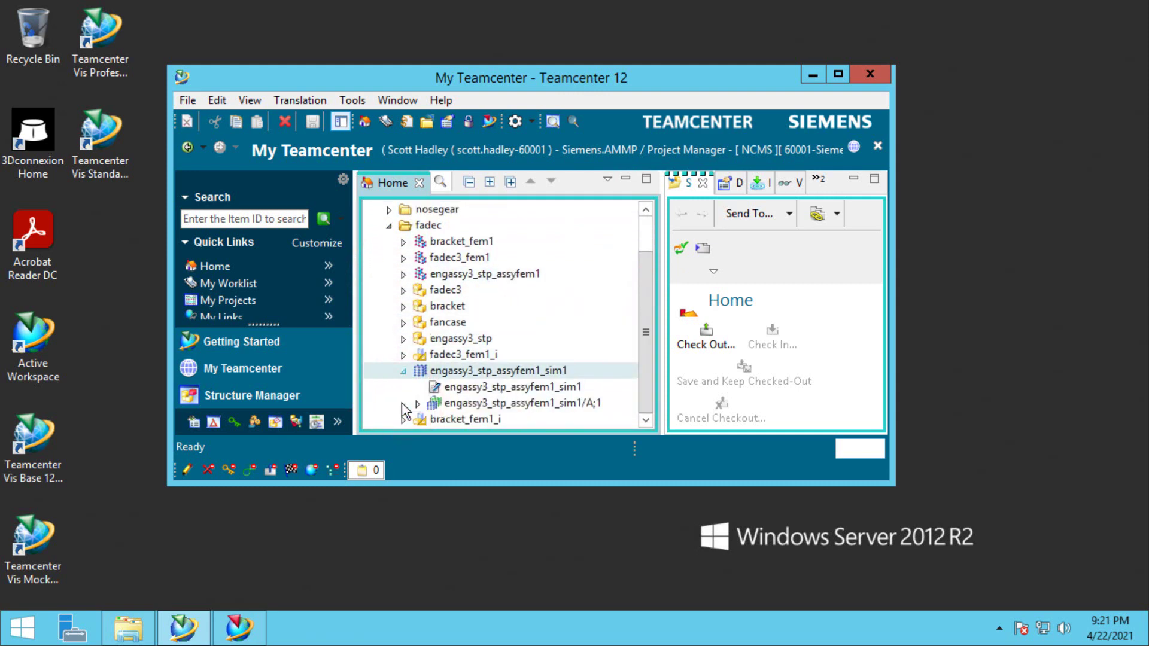
pyautogui.click(417, 402)
pyautogui.scroll(-5, 443, 365)
pyautogui.click(465, 318)
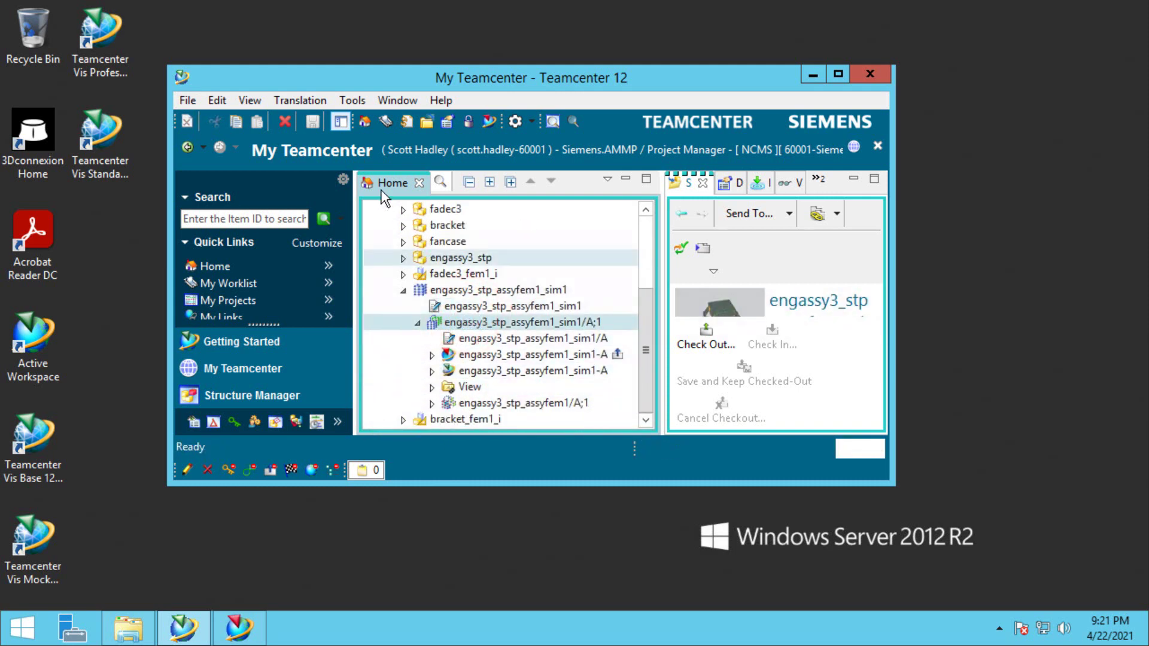
# Start a new URL object and copy the simulationresults folder path from Explorer.
pyautogui.click(188, 102)
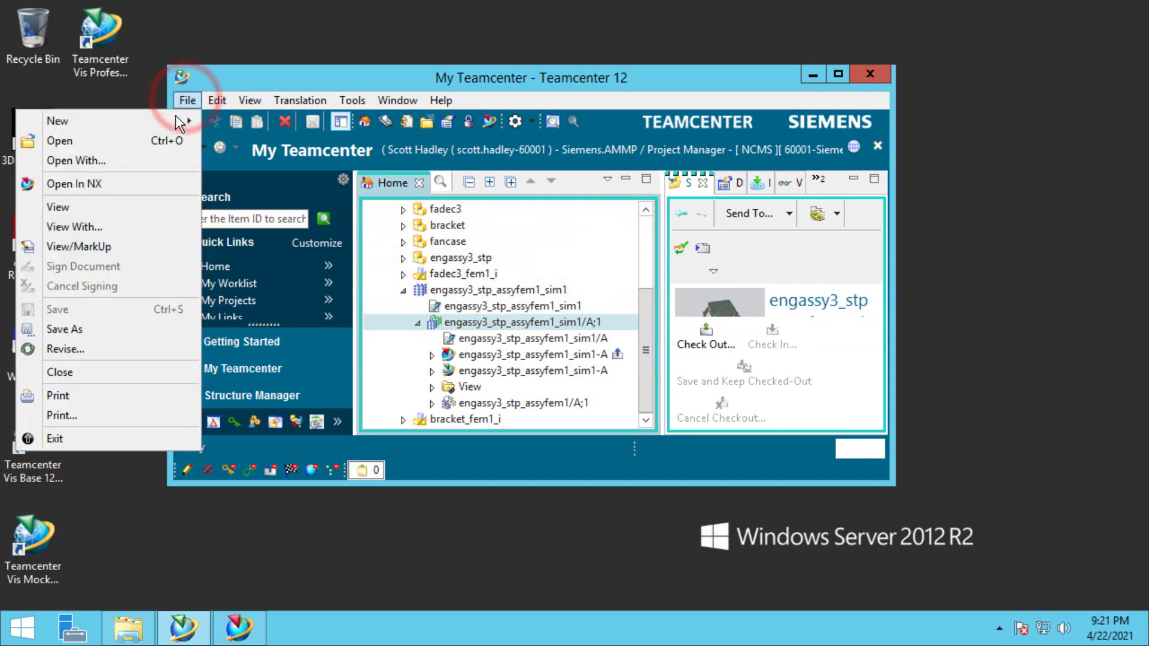
pyautogui.click(176, 121)
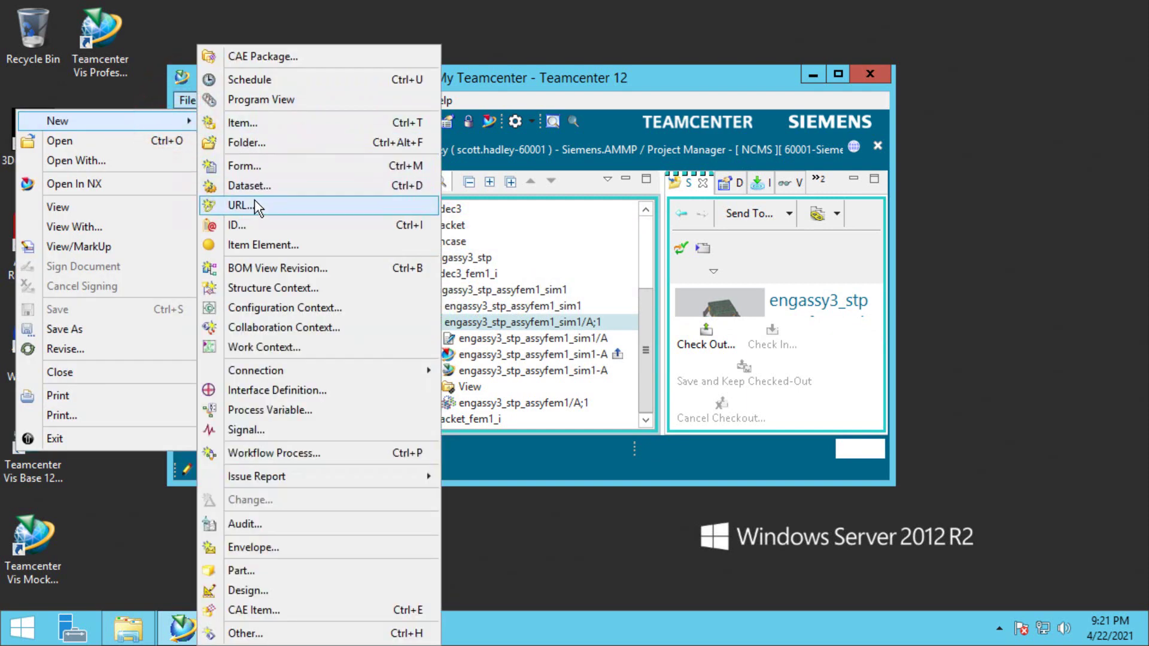
pyautogui.click(245, 205)
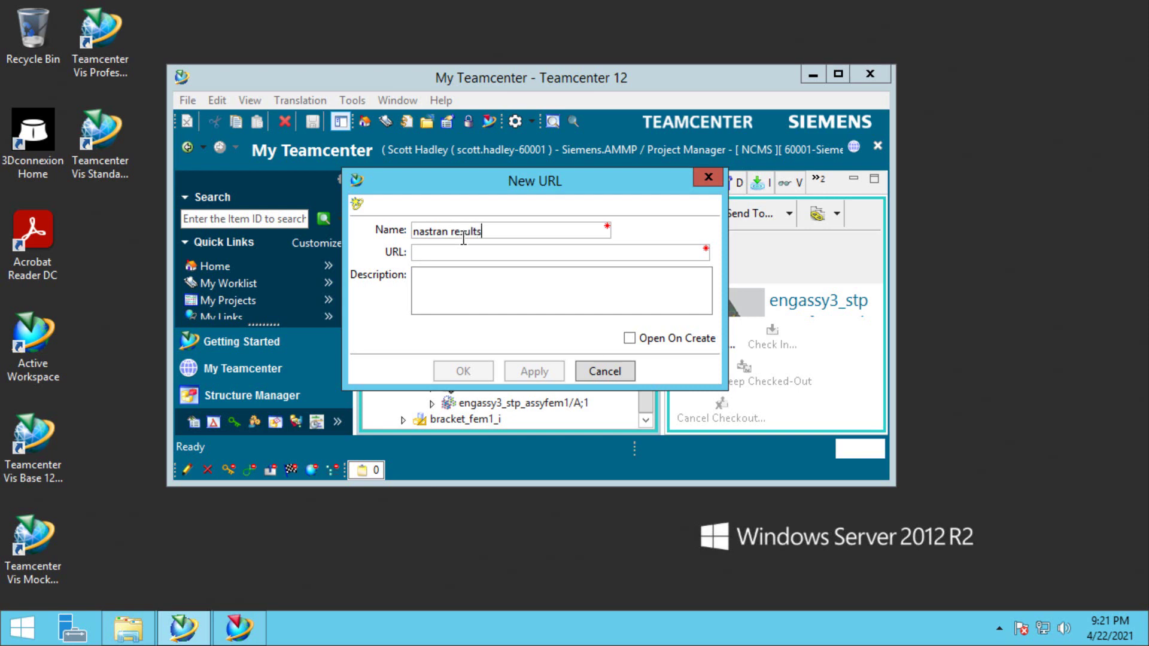
pyautogui.click(128, 628)
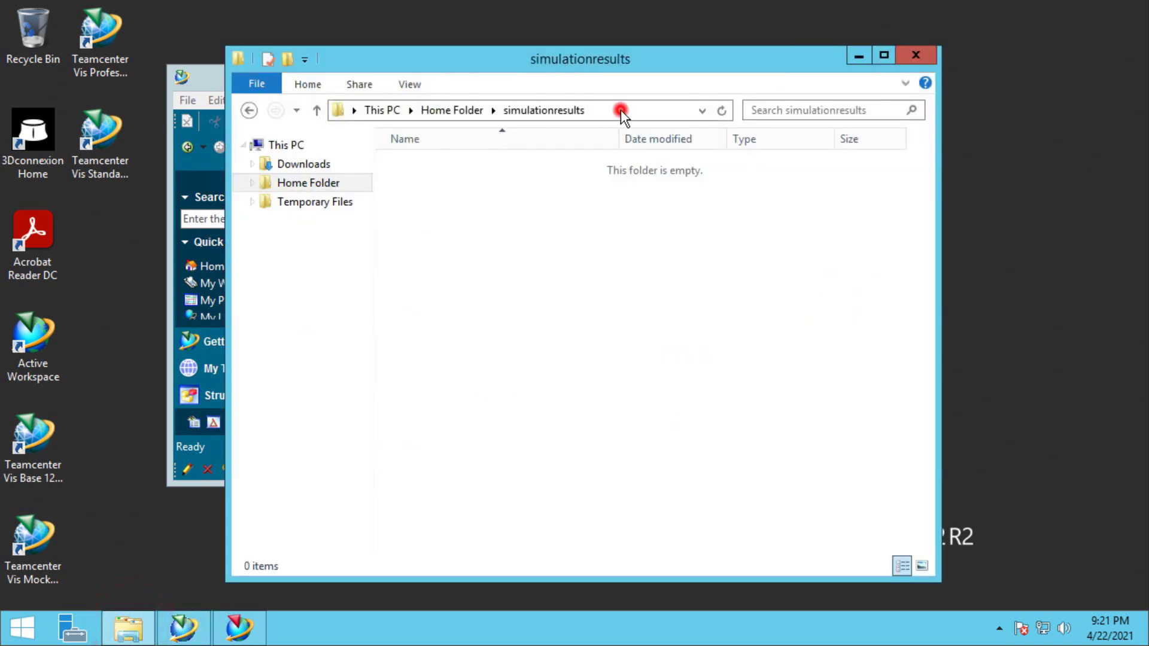
pyautogui.click(620, 109)
pyautogui.hotkey('ctrl', 'c')
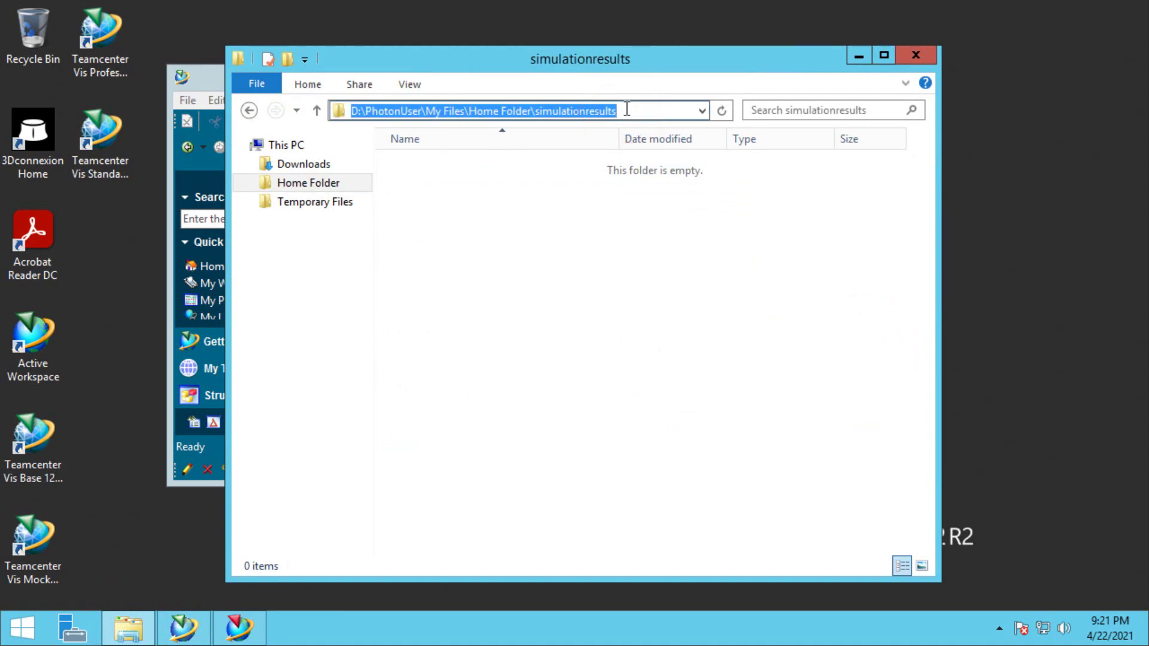
pyautogui.click(859, 55)
# Paste the path as the URL to create the nastran results link, then return to NX.
pyautogui.click(492, 254)
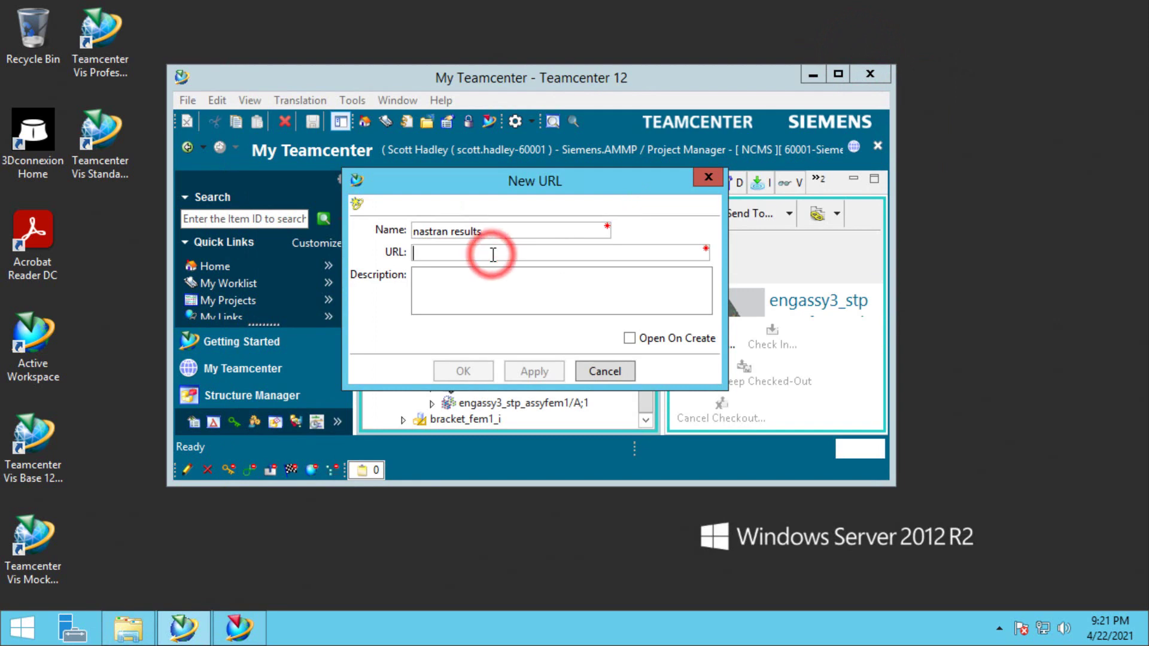
pyautogui.hotkey('ctrl', 'v')
pyautogui.click(463, 371)
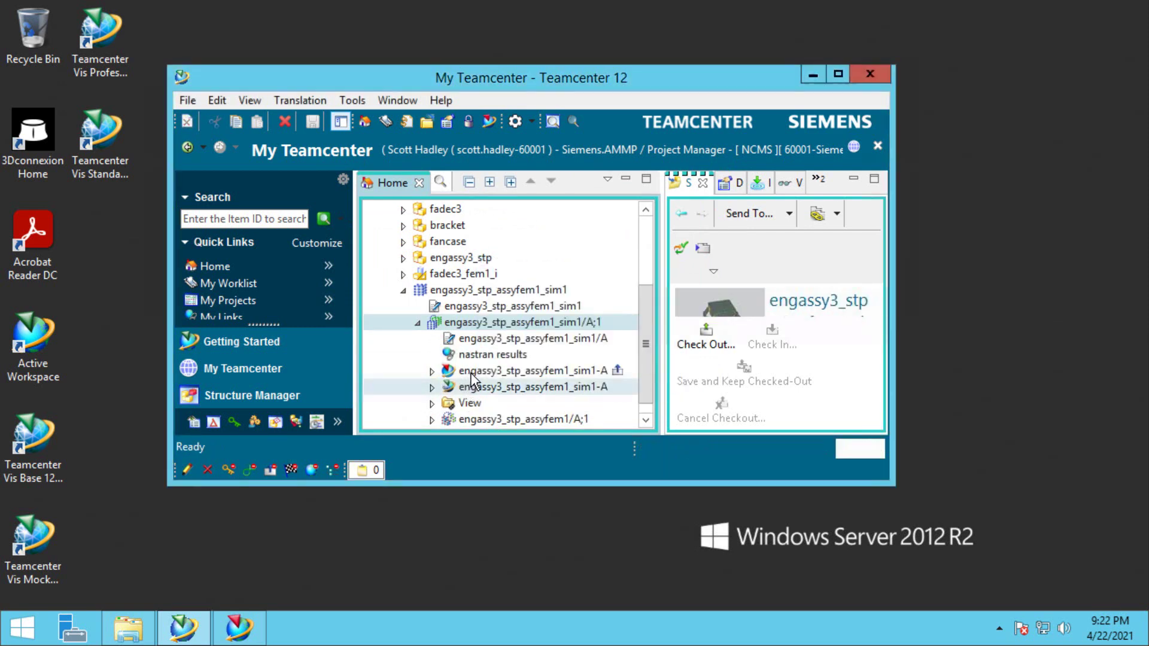
pyautogui.click(494, 355)
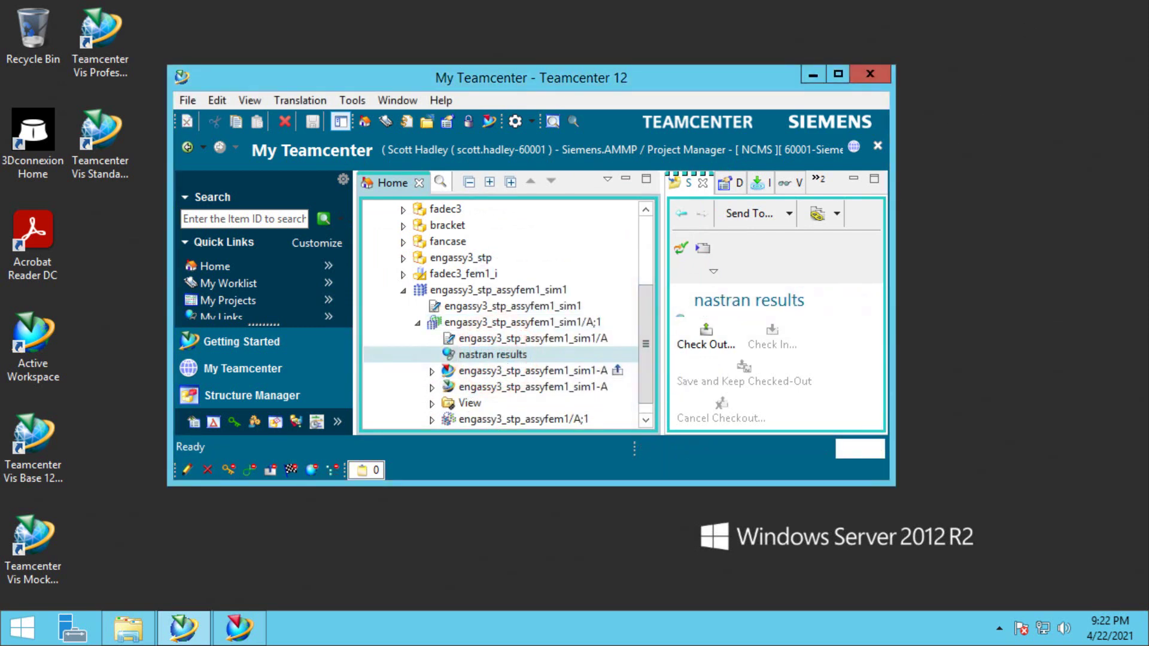
pyautogui.click(238, 627)
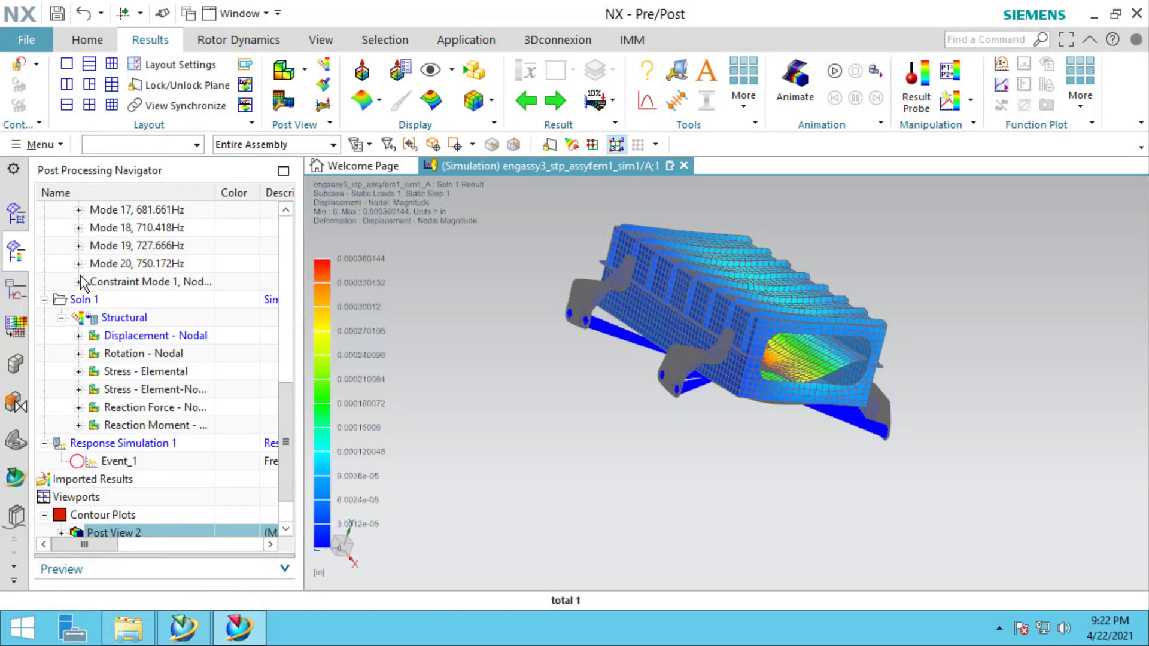
# Open Soln 1's solver files folder and copy its eight result files.
pyautogui.click(16, 215)
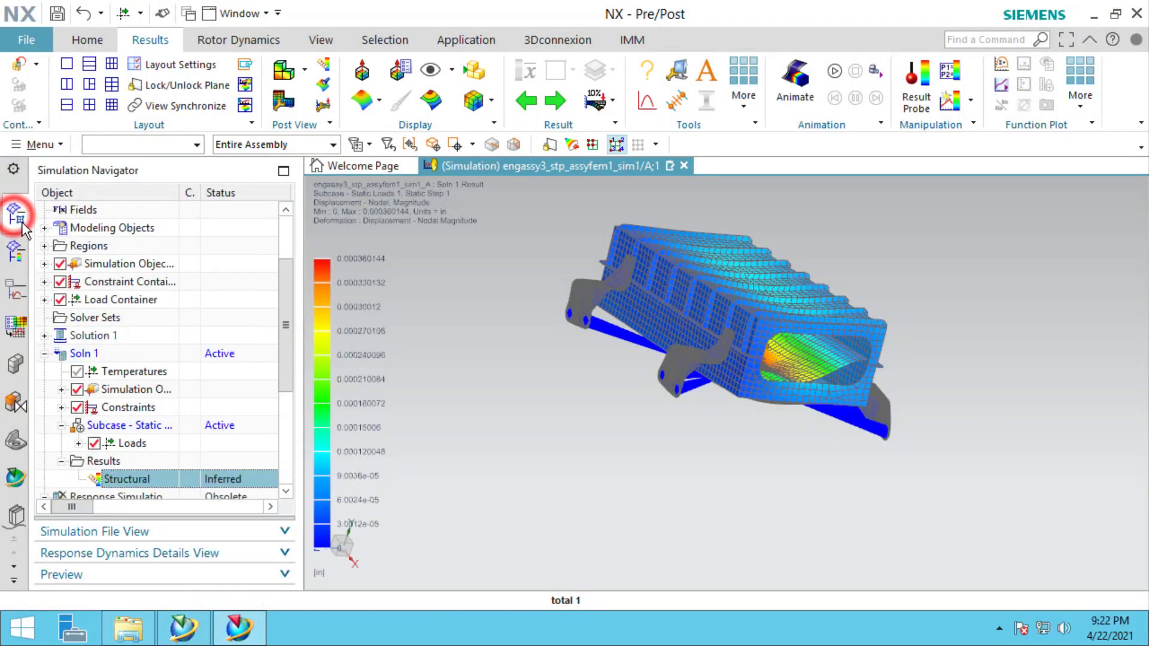
pyautogui.rightClick(84, 354)
pyautogui.click(128, 438)
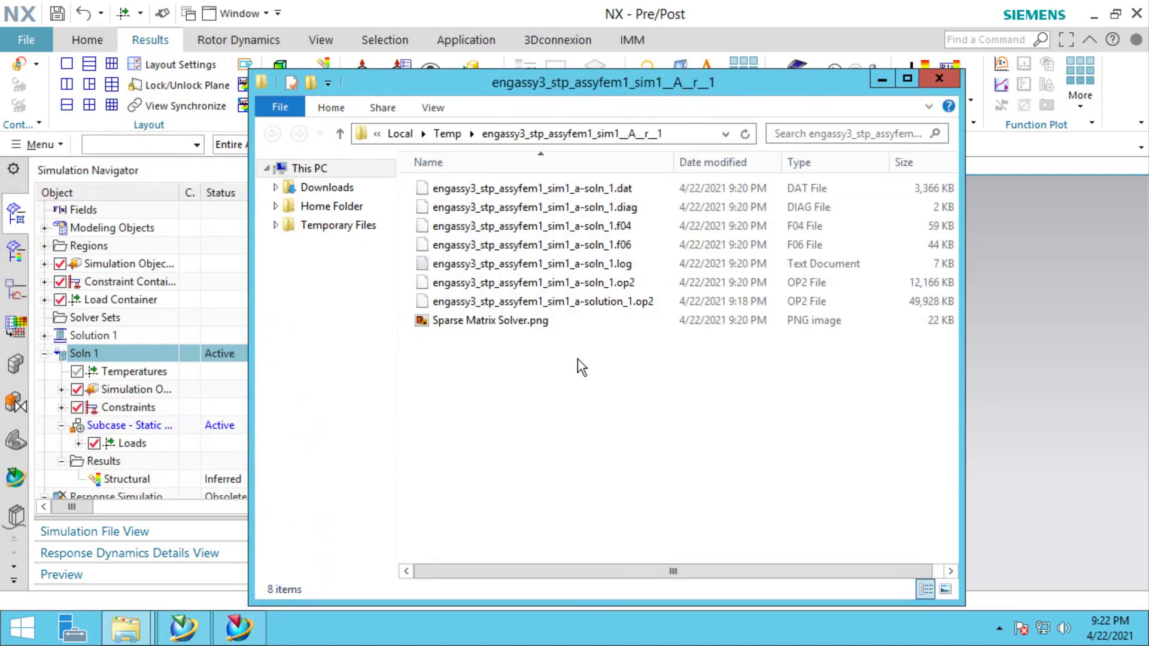
pyautogui.moveTo(577, 357); pyautogui.dragTo(463, 191)
pyautogui.rightClick(463, 190)
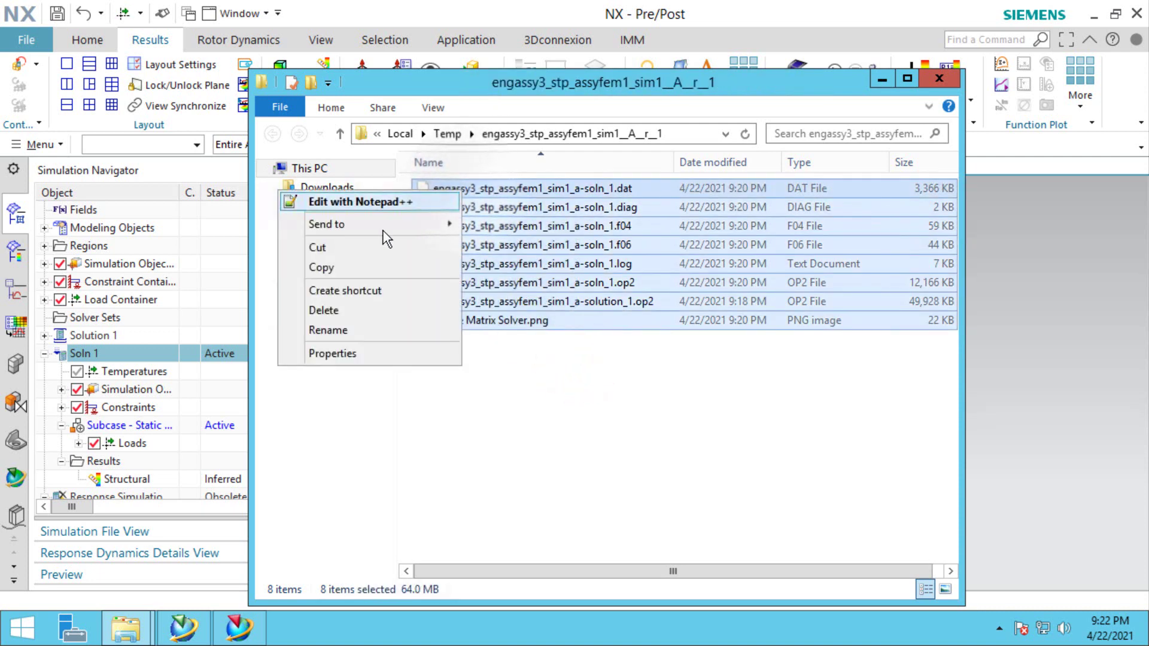
pyautogui.click(352, 267)
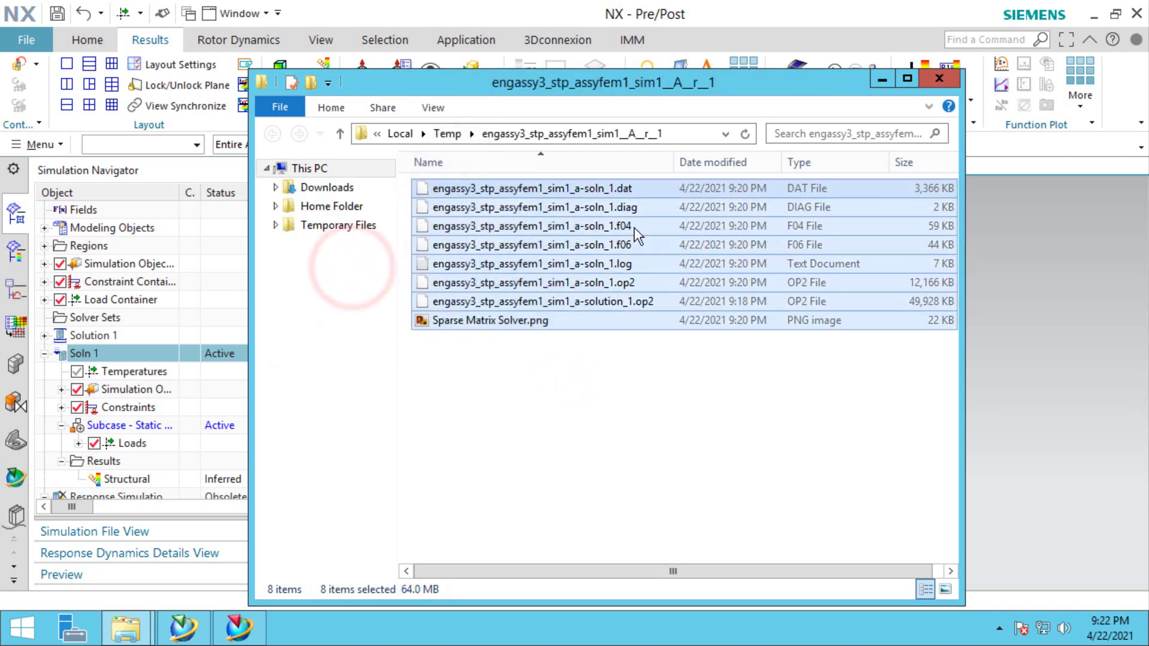
# Paste the eight result files into simulationresults and close the temporary solver folder.
pyautogui.click(1095, 13)
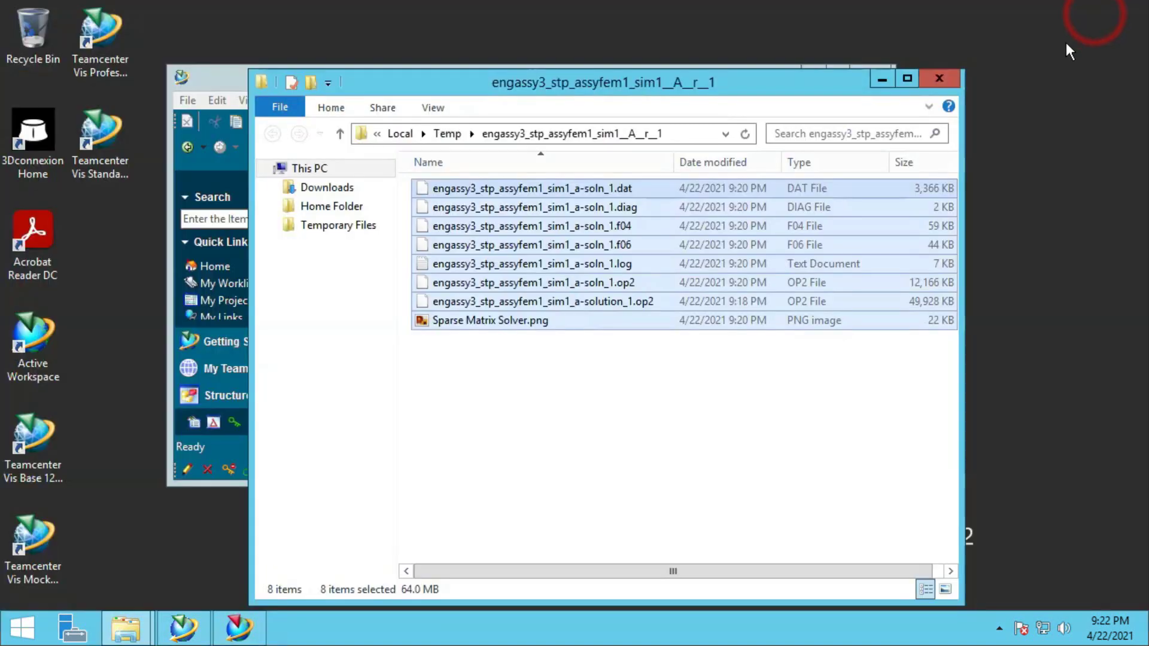
pyautogui.click(127, 616)
pyautogui.click(101, 548)
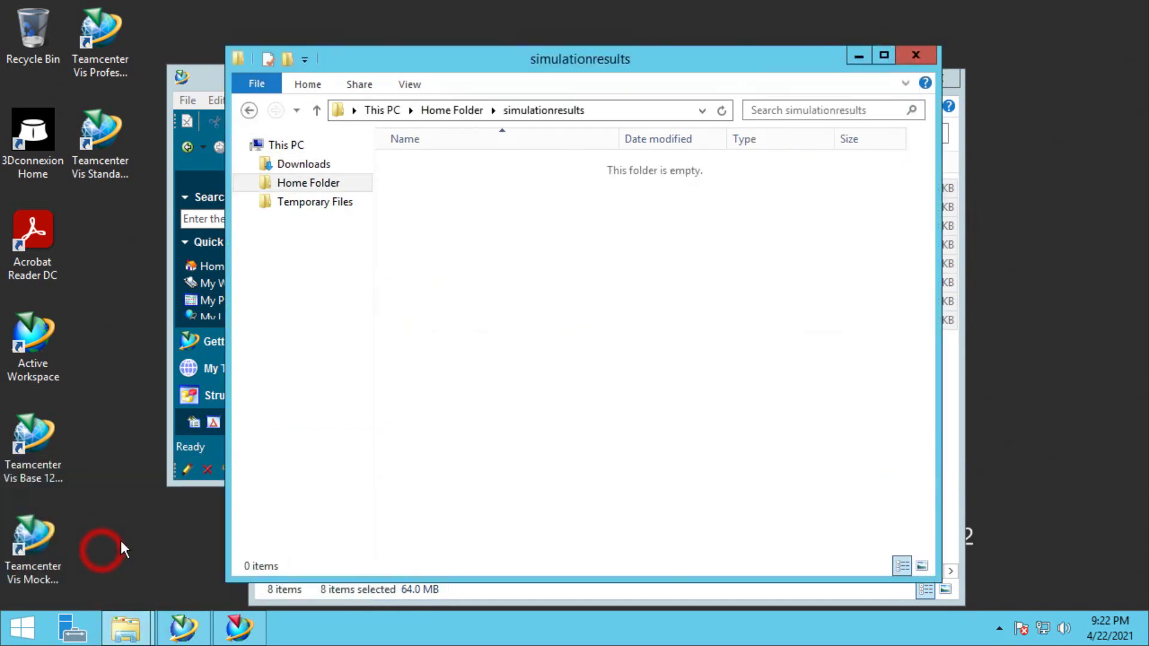
pyautogui.rightClick(528, 358)
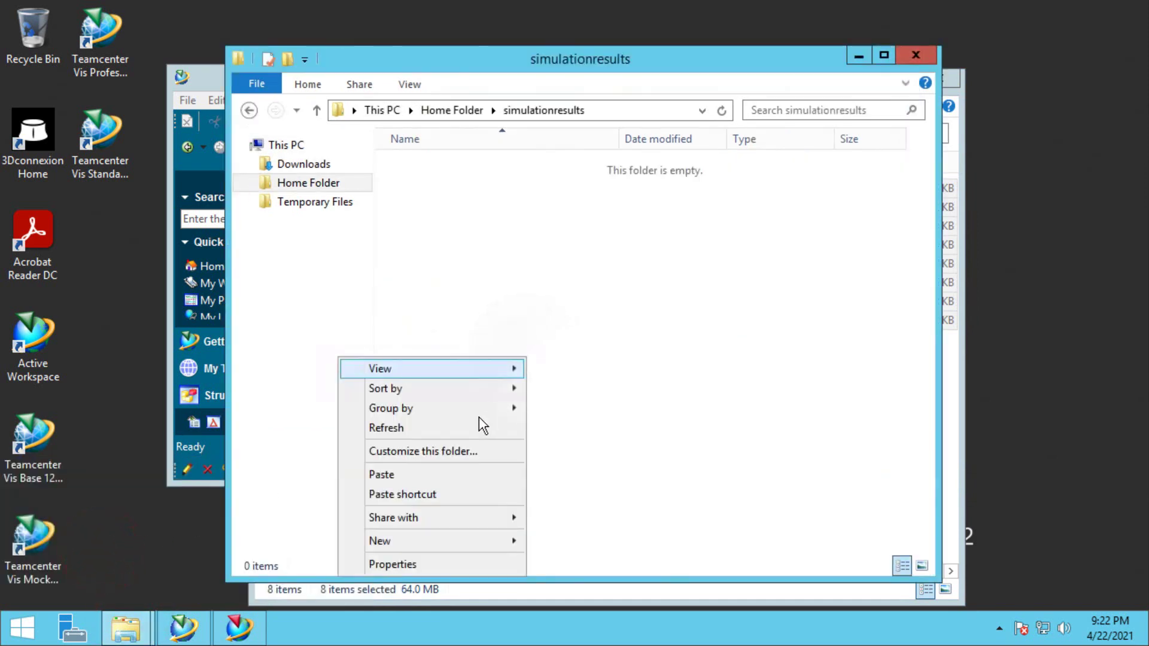
pyautogui.click(413, 474)
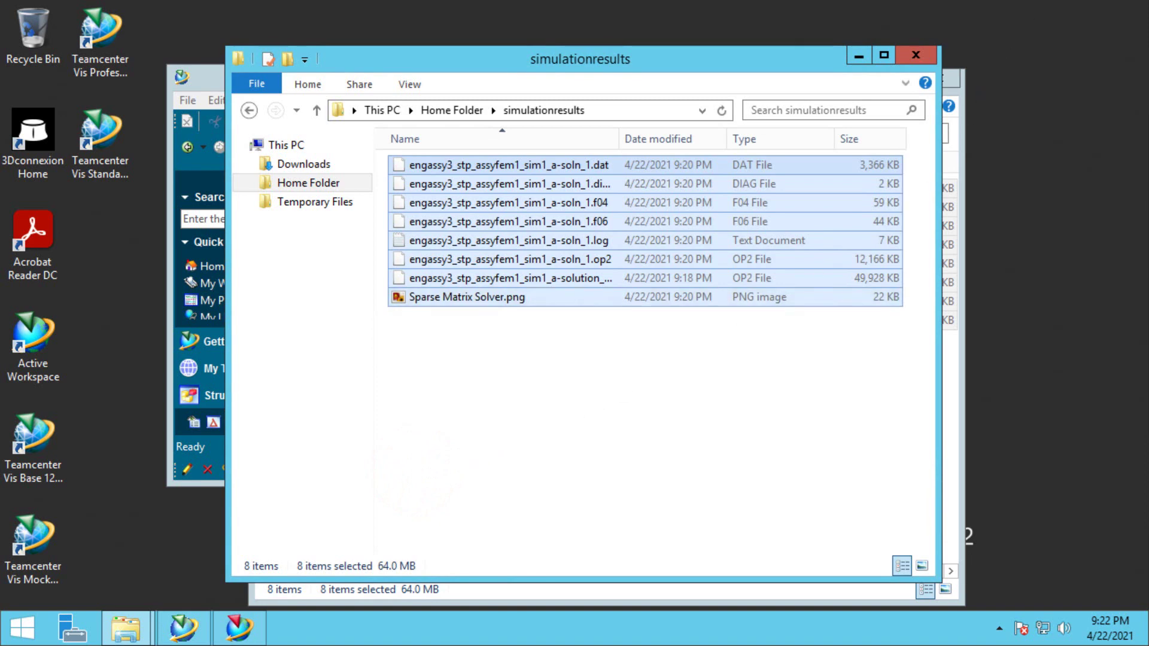
pyautogui.click(963, 130)
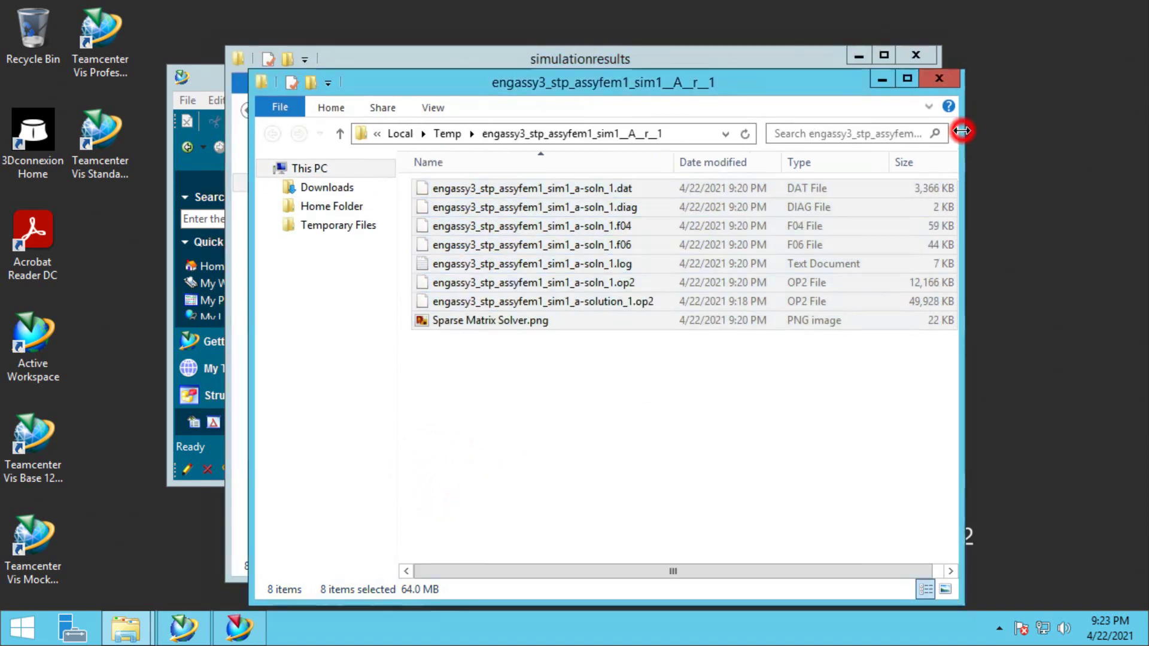
pyautogui.click(941, 80)
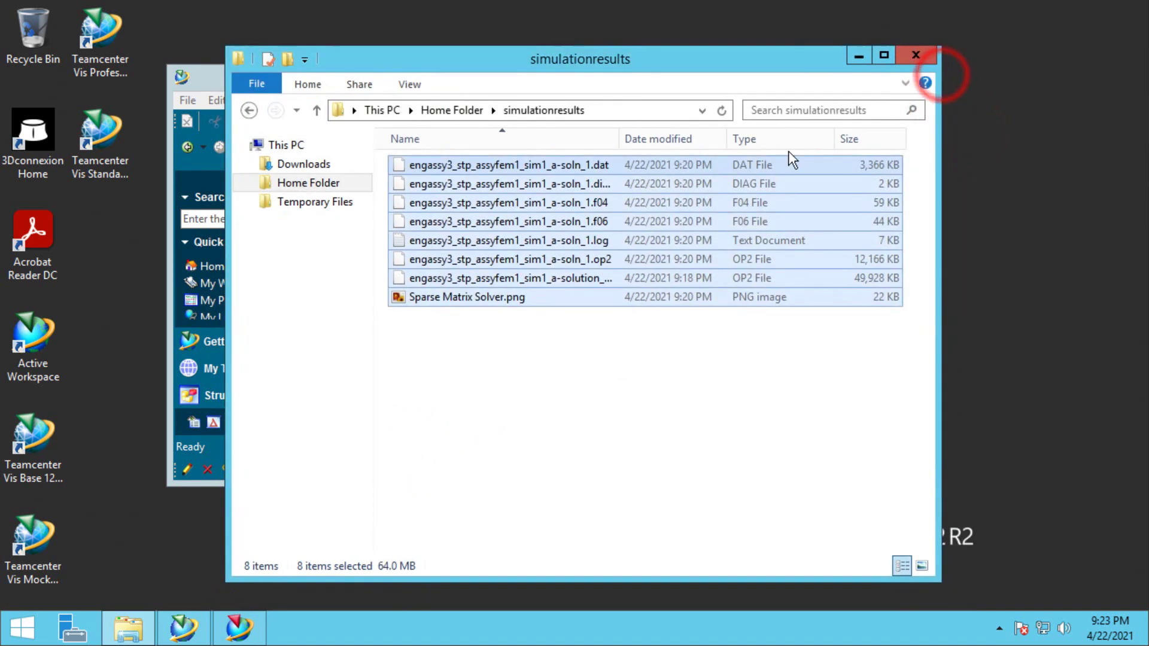
# Save the engassy3 simulation to Teamcenter without importing the changed solver result files.
pyautogui.click(232, 631)
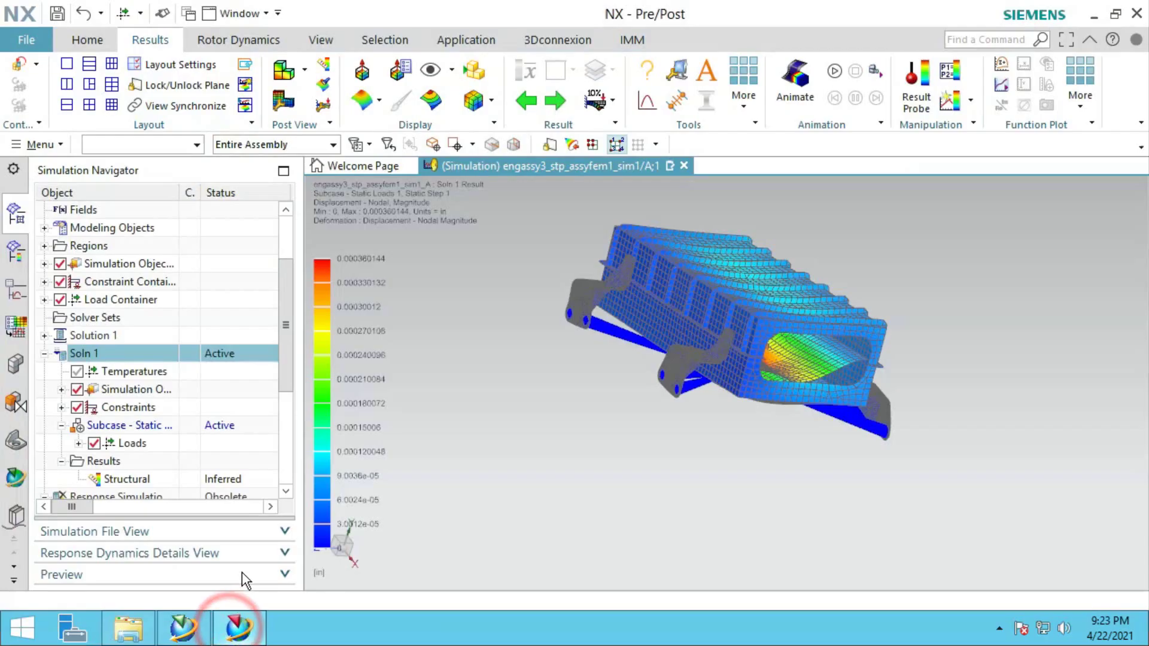
pyautogui.click(57, 13)
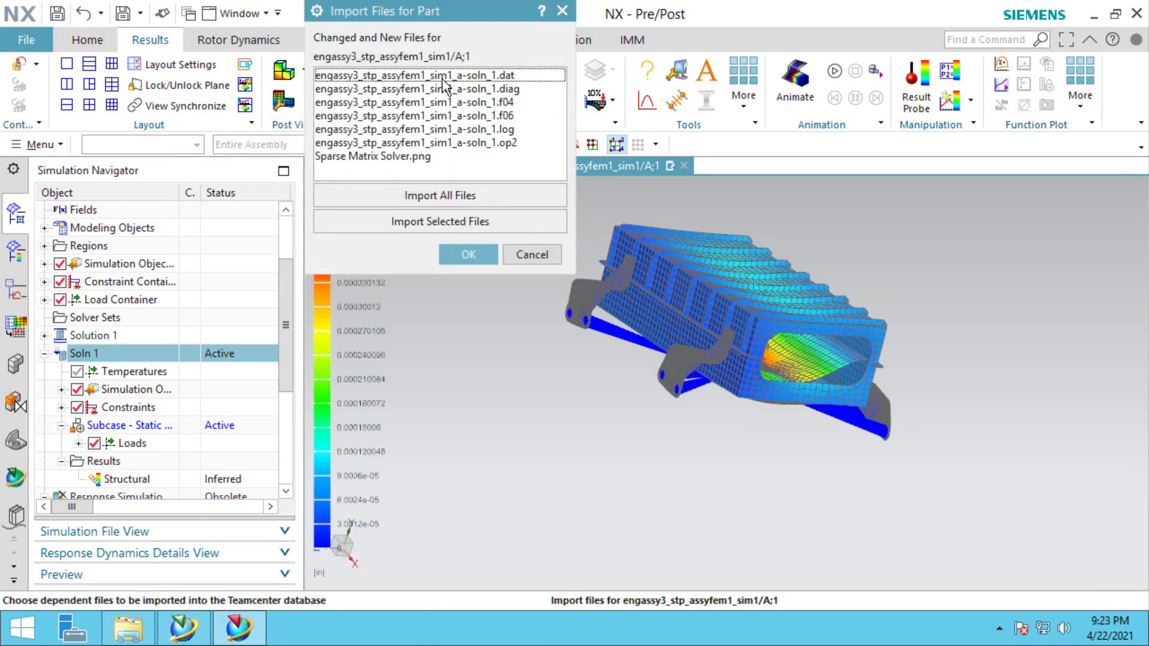
pyautogui.click(545, 254)
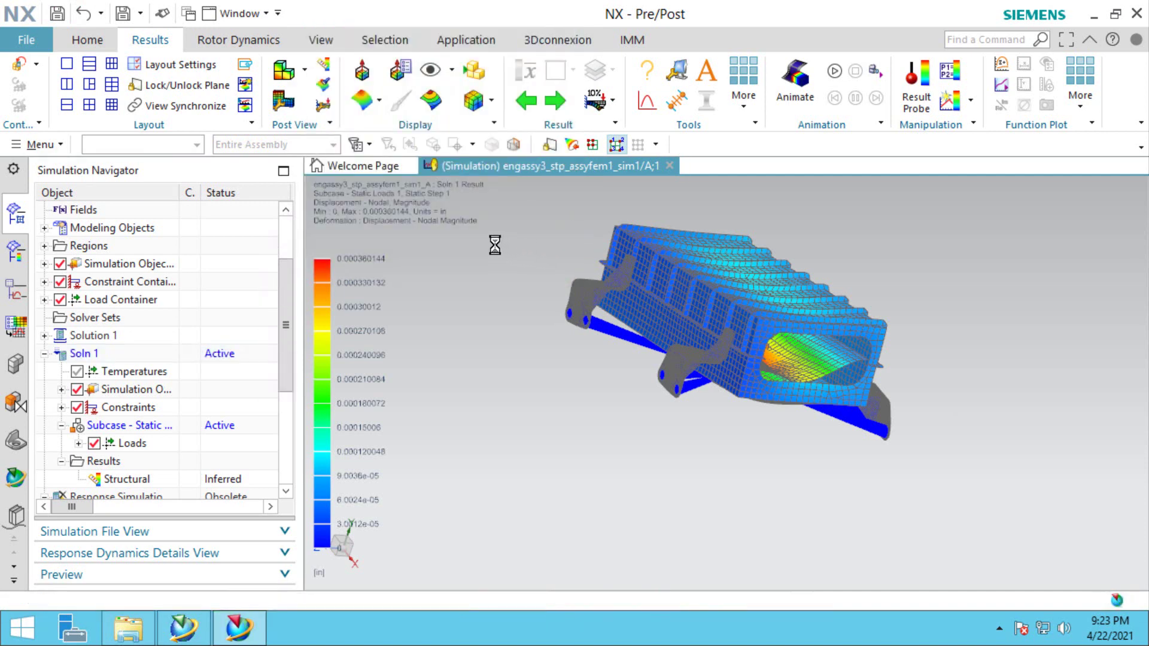
# Close all open parts, declining the import and discarding the unimported file changes.
pyautogui.click(27, 39)
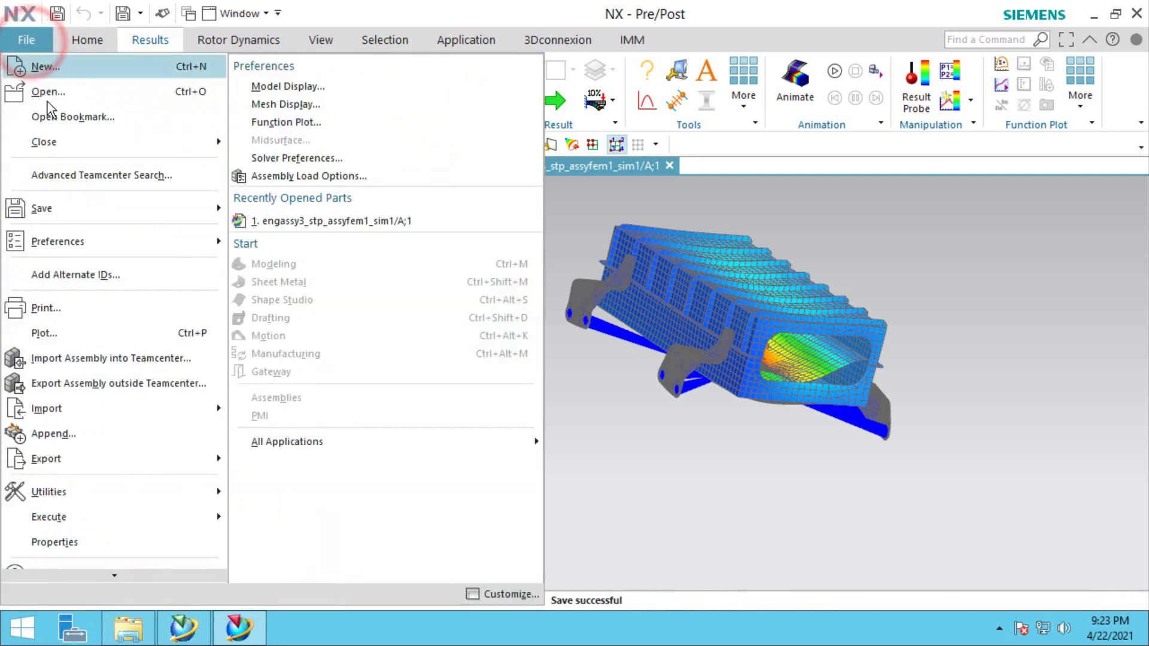
pyautogui.click(71, 141)
pyautogui.click(284, 120)
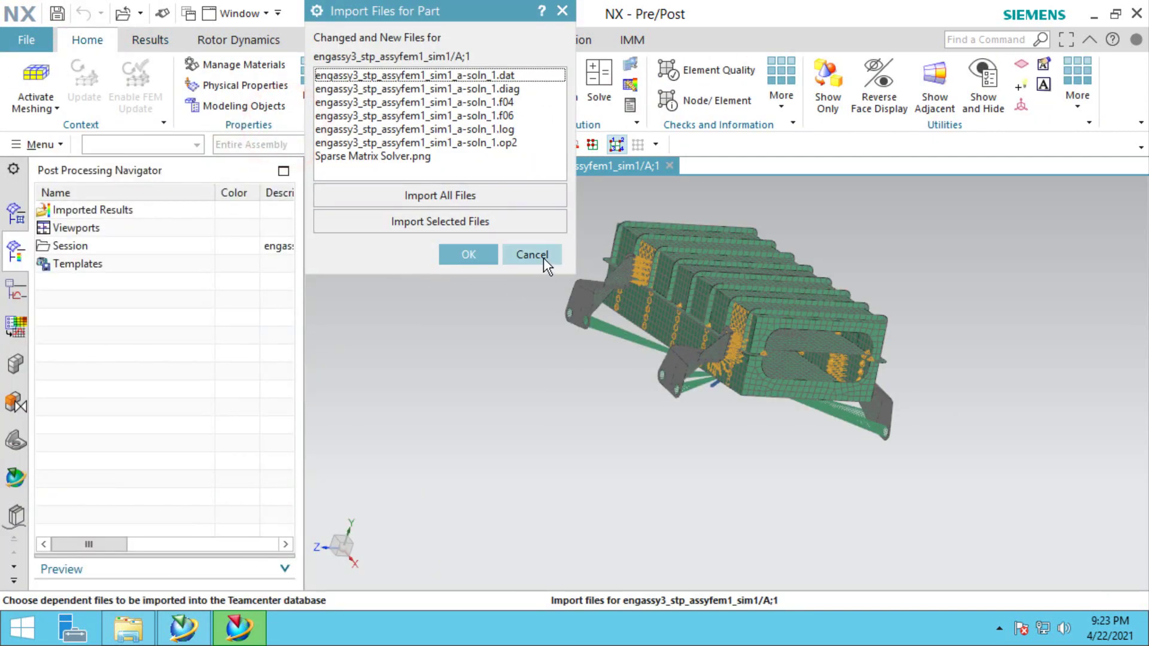
pyautogui.click(542, 255)
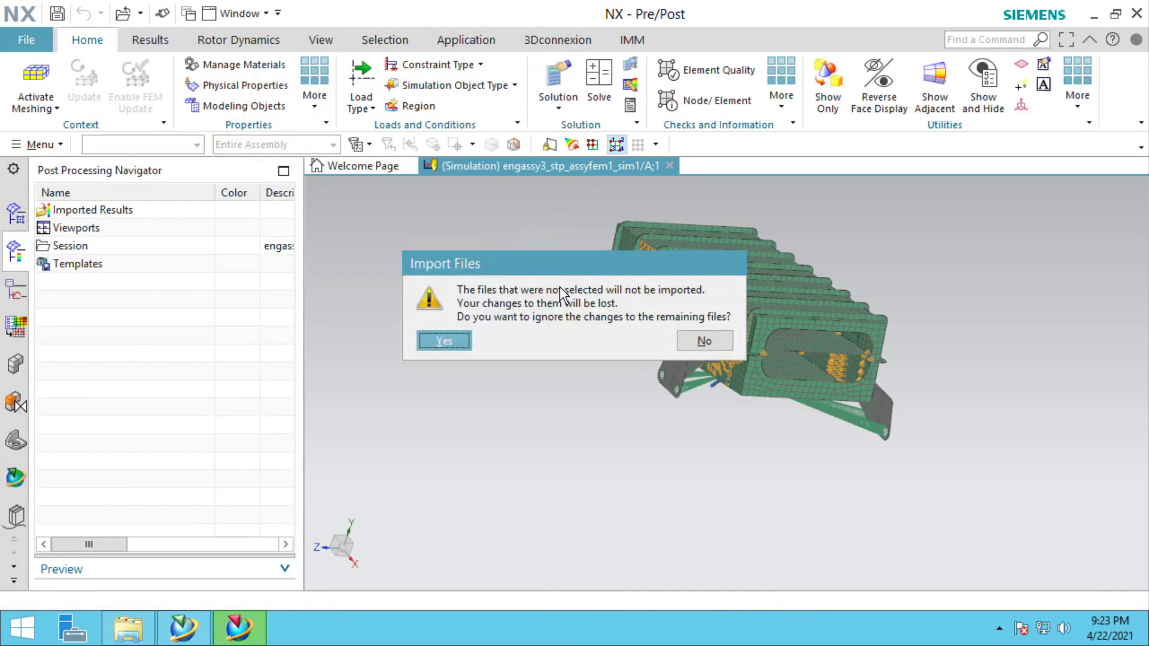
pyautogui.click(444, 340)
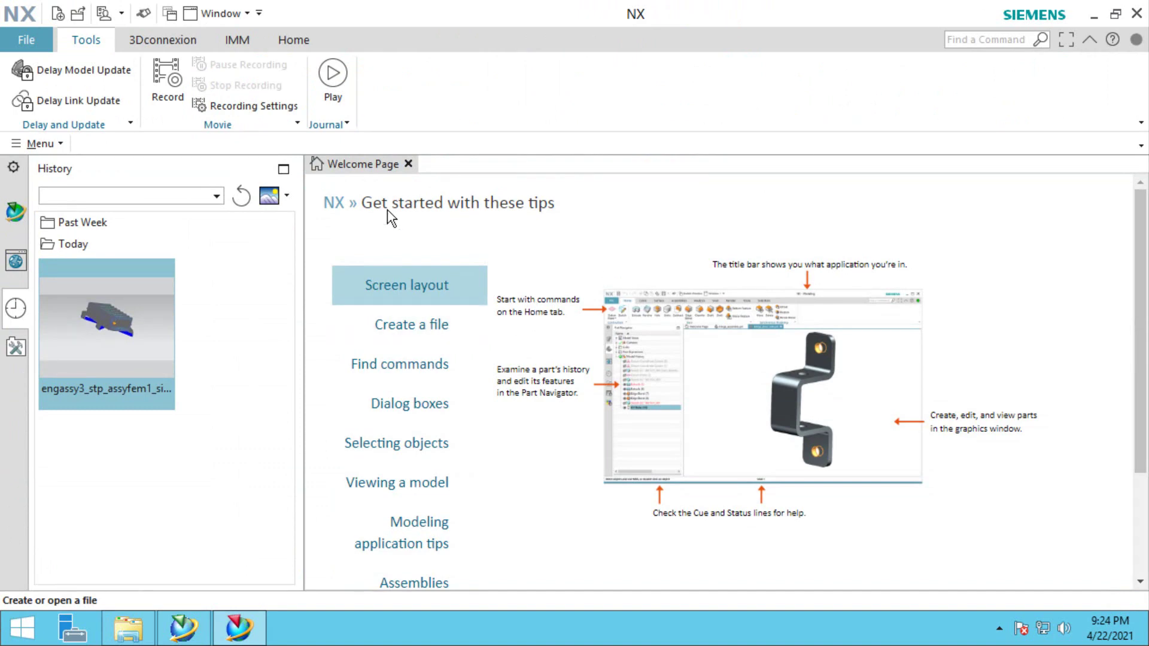
# Reopen the engassy3 simulation from the Welcome Page history.
pyautogui.click(138, 319)
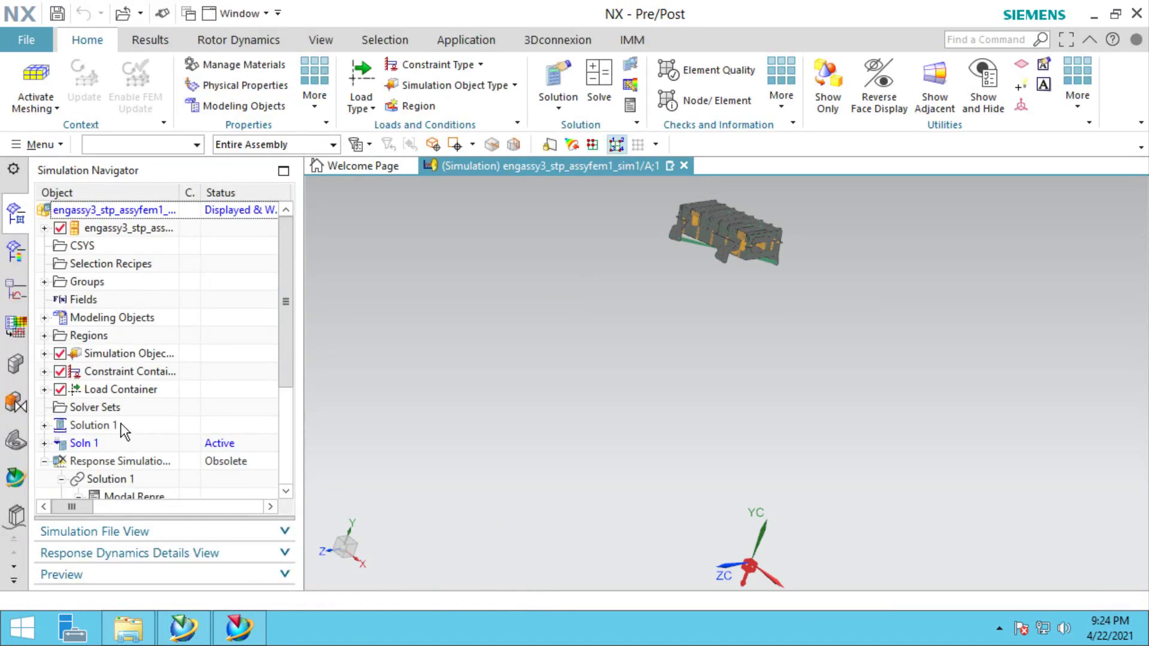
pyautogui.scroll(-3, 120, 423)
pyautogui.scroll(1, 121, 436)
pyautogui.scroll(-1, 120, 437)
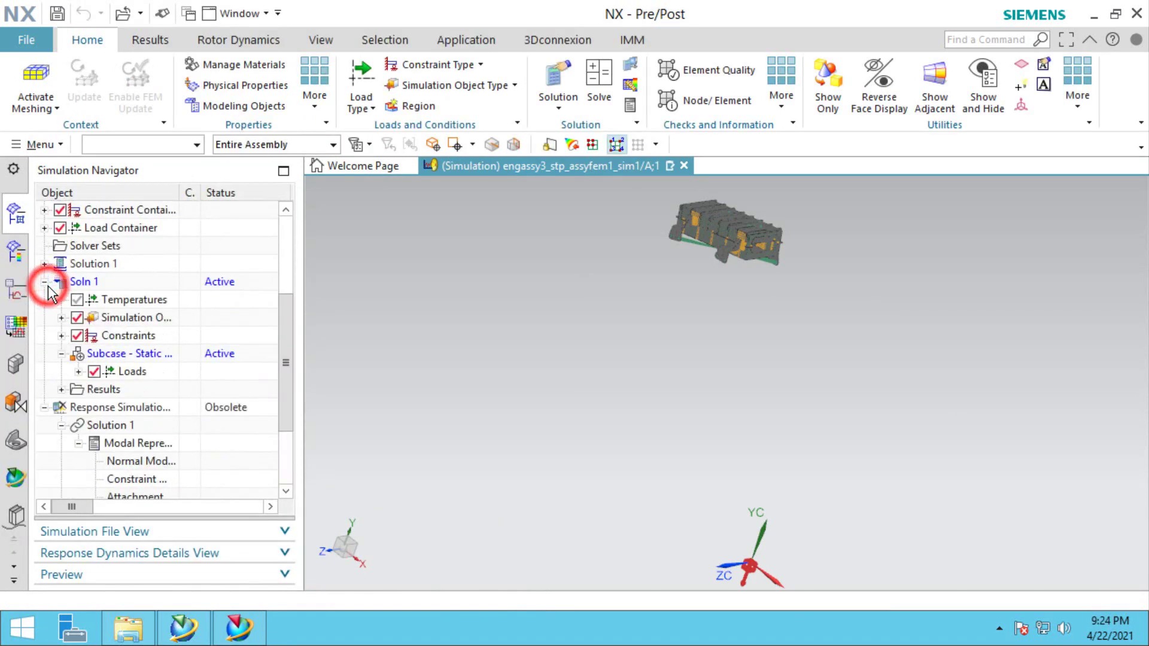
# Try loading Soln 1's Structural results and dismiss the missing .op2 file error.
pyautogui.click(61, 389)
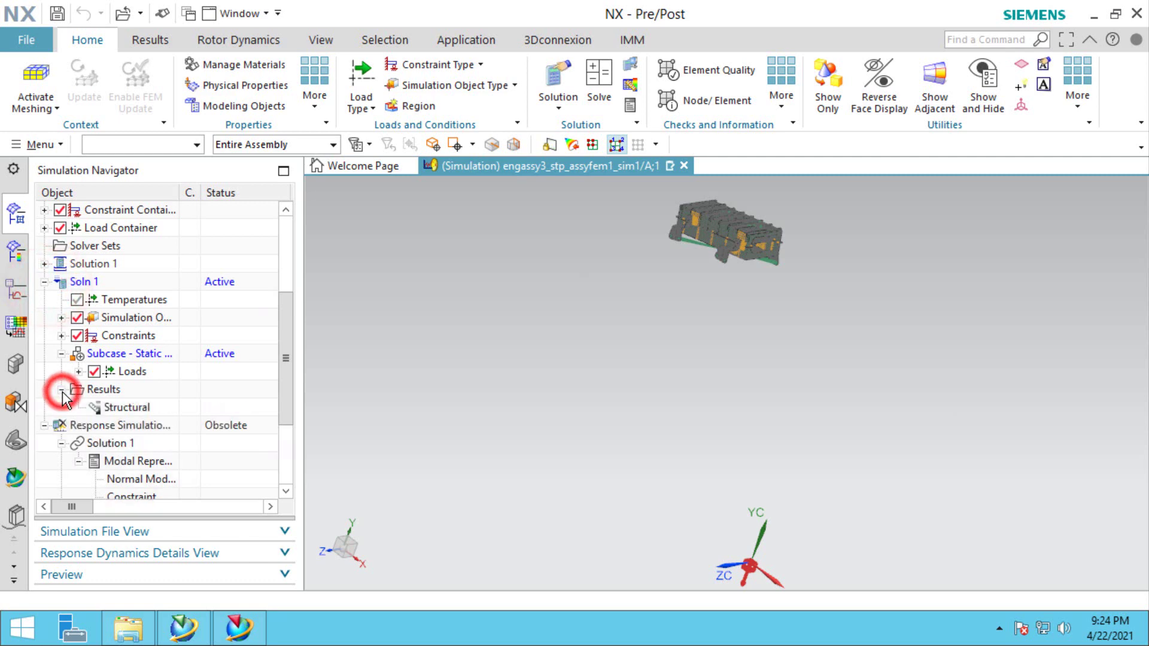
pyautogui.doubleClick(126, 407)
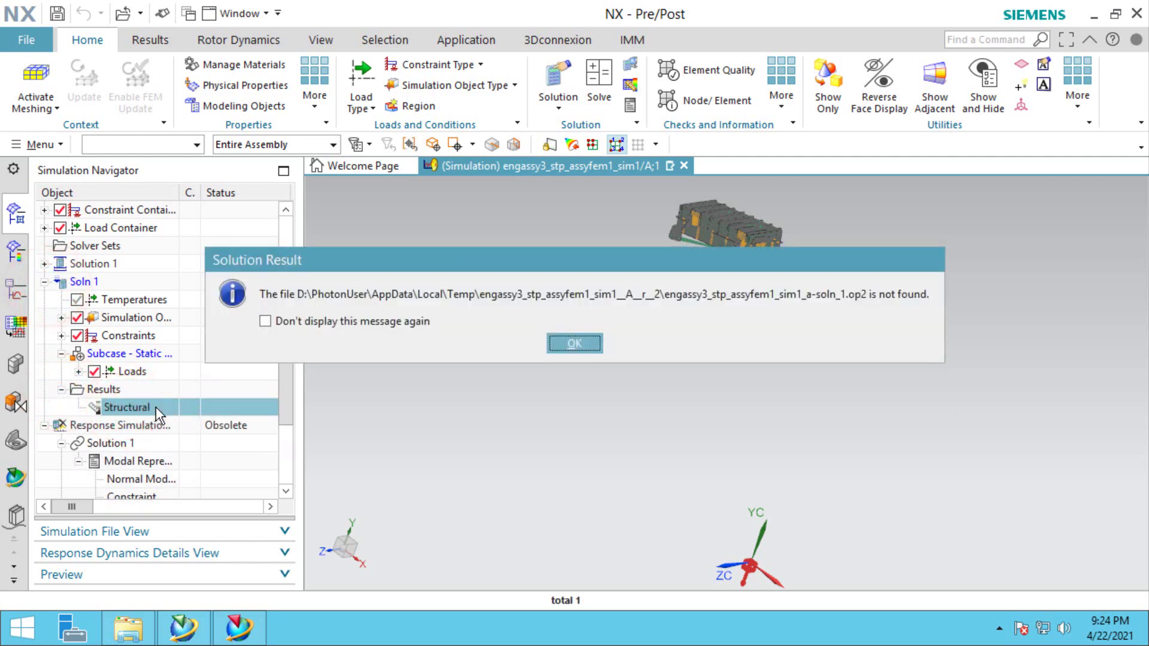
pyautogui.click(573, 344)
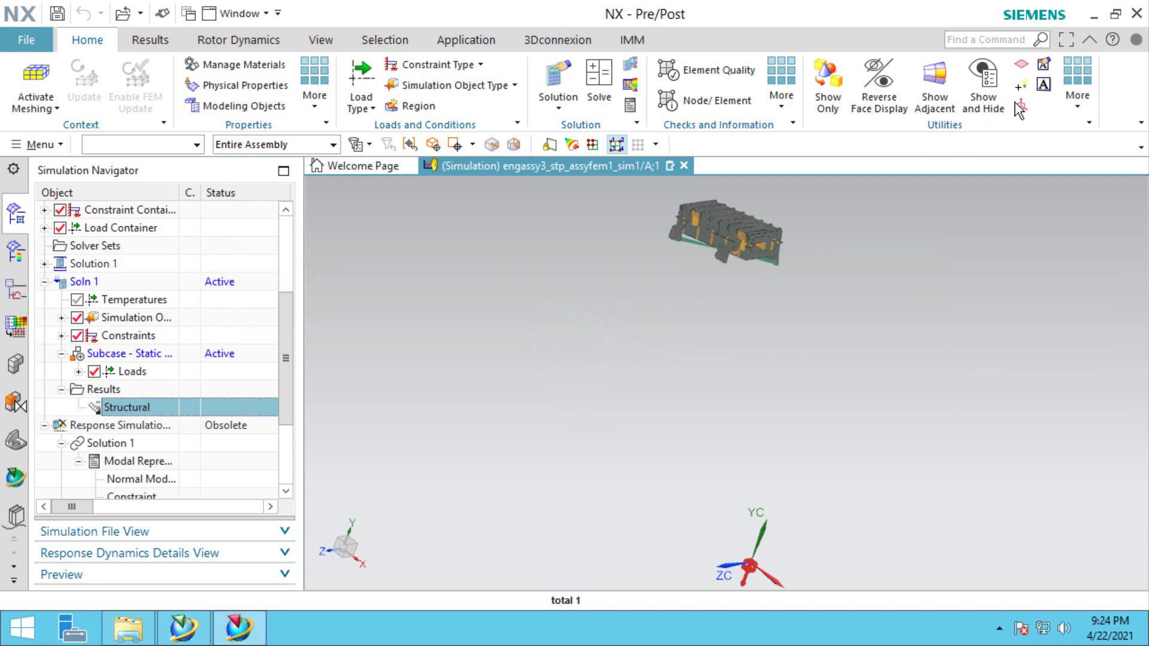
# Set NX aside, bring back the simulationresults folder, and copy all eight result files.
pyautogui.click(1097, 13)
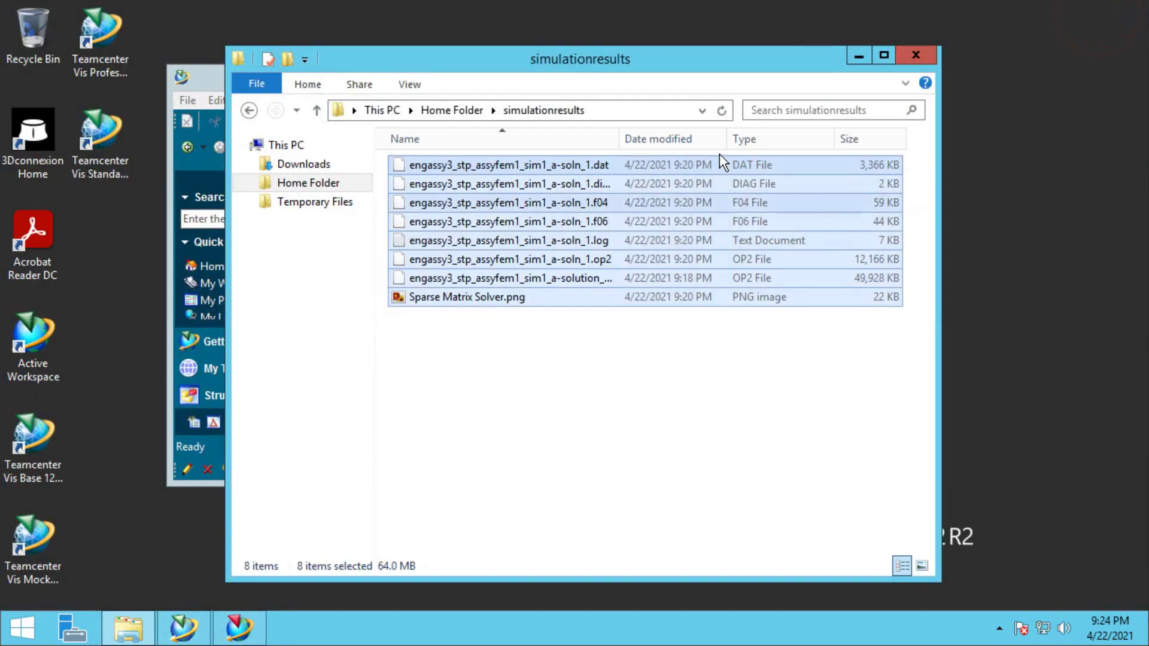
pyautogui.click(859, 55)
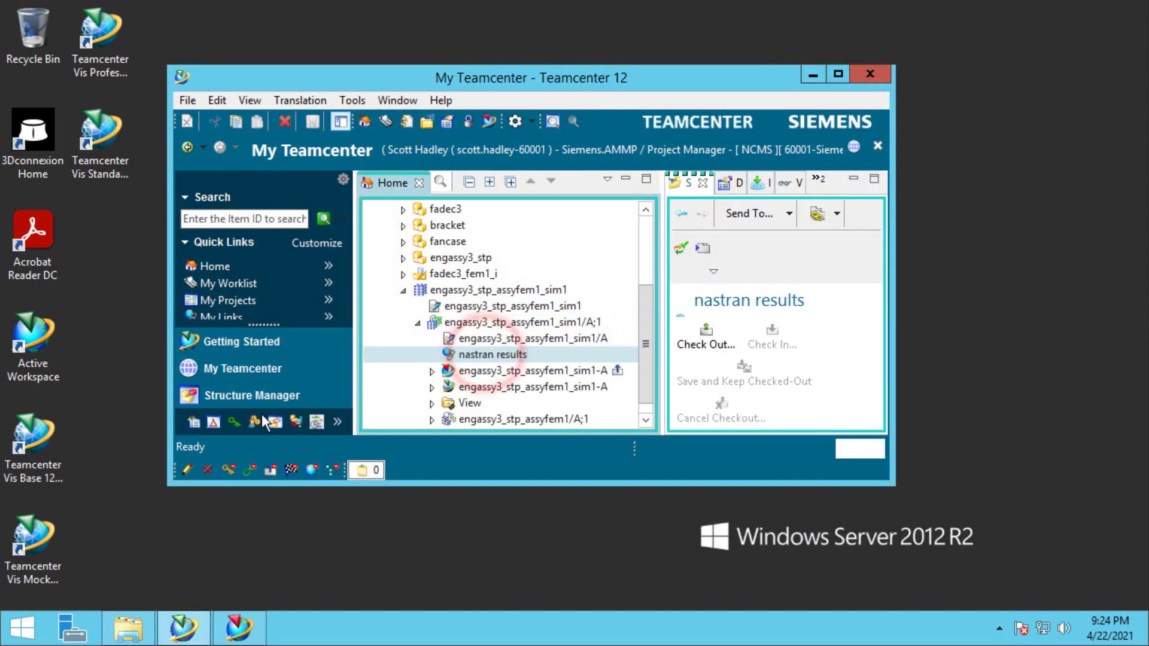
pyautogui.click(123, 625)
pyautogui.moveTo(508, 325); pyautogui.dragTo(421, 161)
pyautogui.rightClick(422, 162)
pyautogui.click(310, 236)
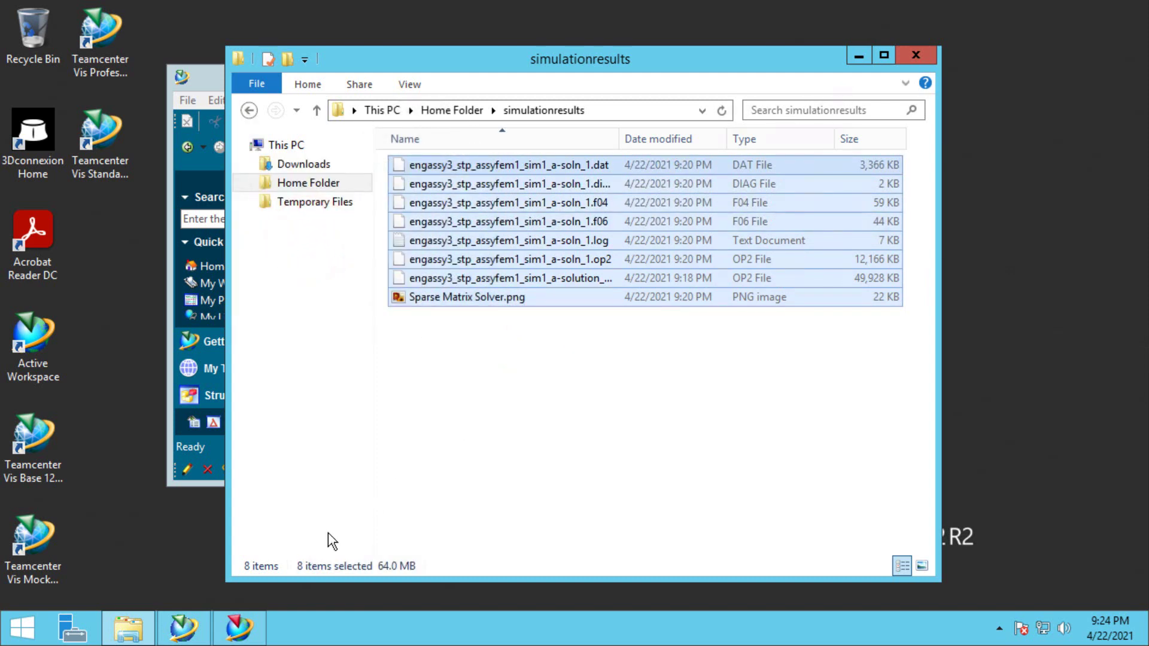
# Paste the eight result files into Soln 1's browsed working folder and load its Structural results.
pyautogui.click(244, 628)
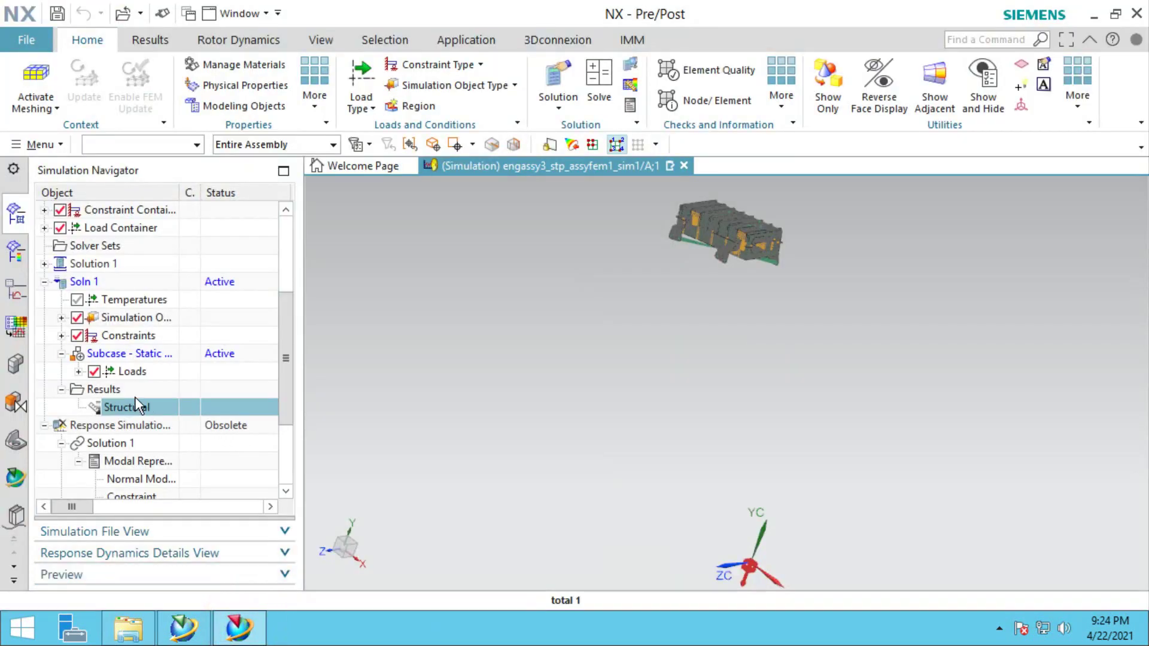
pyautogui.rightClick(84, 281)
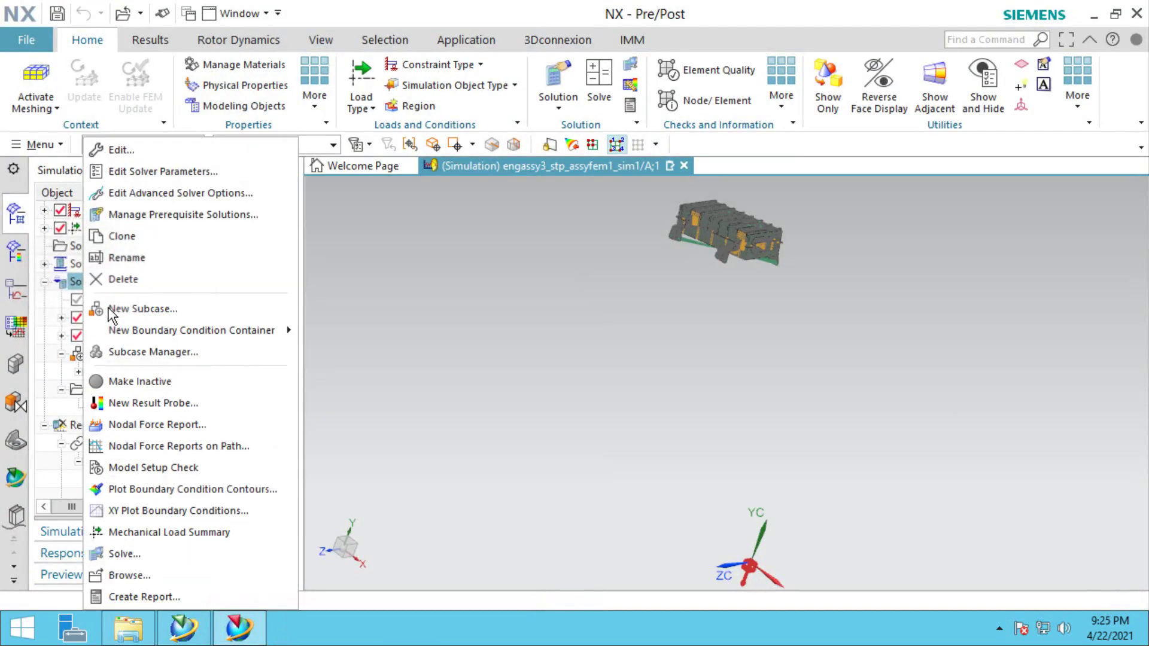
pyautogui.click(145, 574)
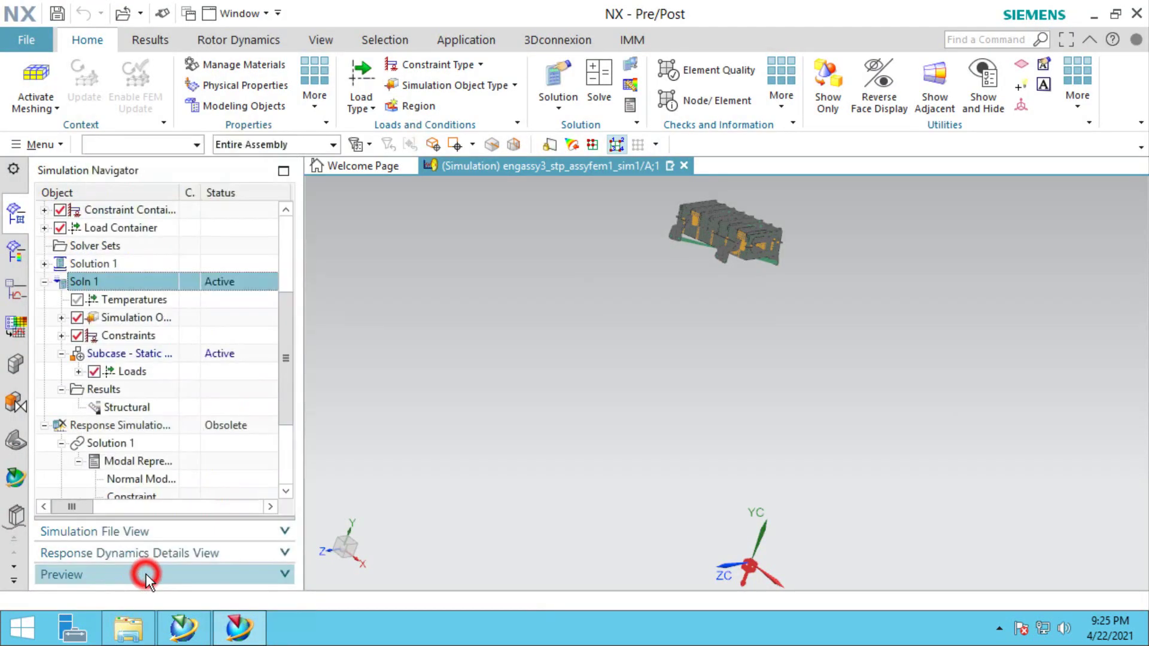
pyautogui.rightClick(566, 359)
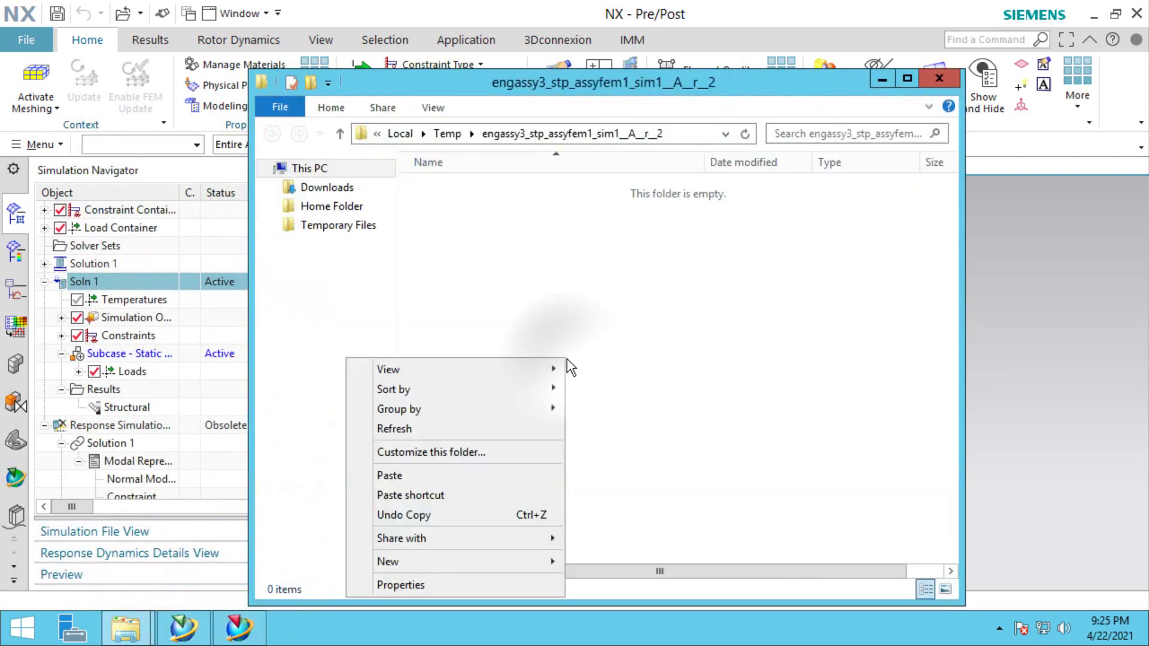
pyautogui.click(425, 477)
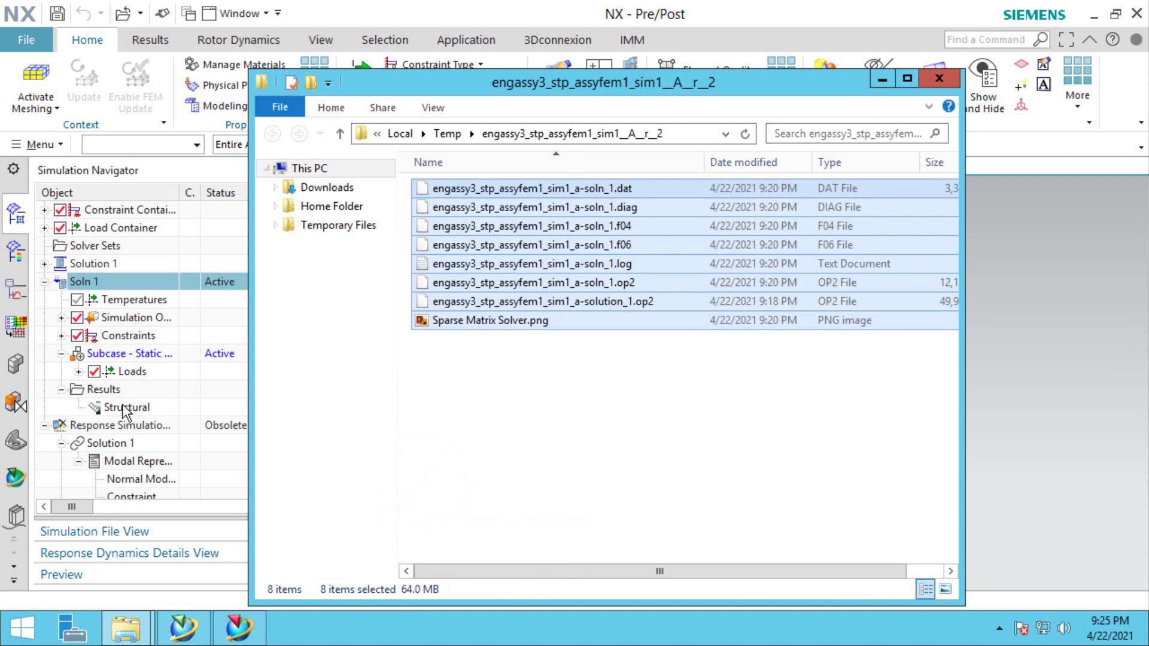
pyautogui.doubleClick(122, 406)
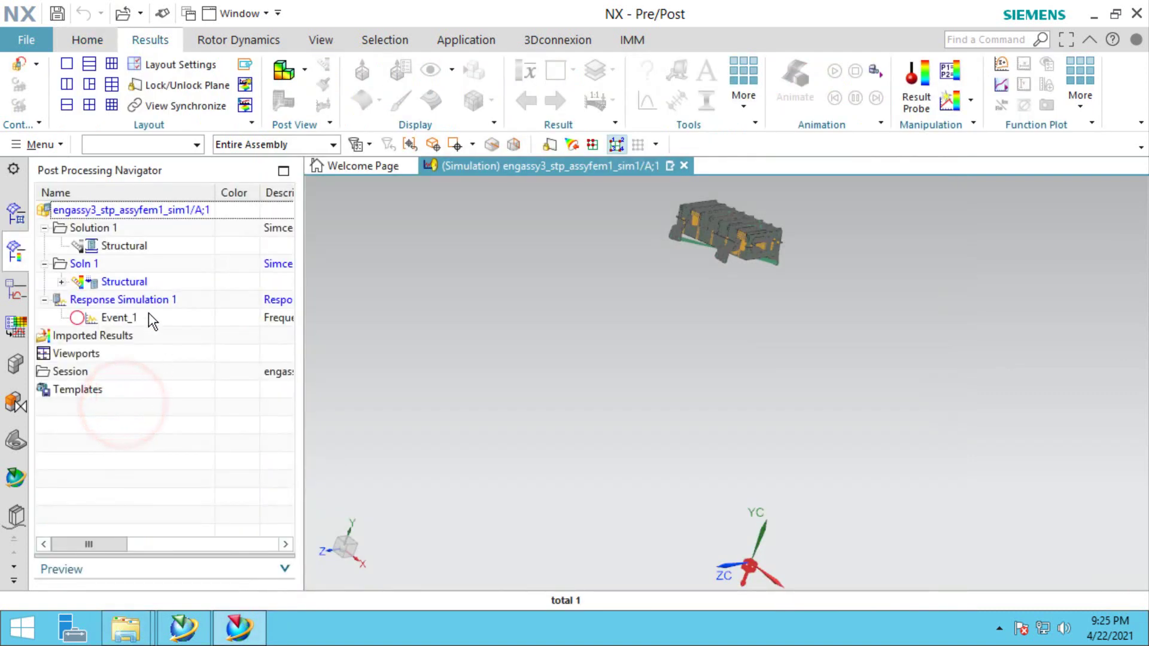
# Plot Soln 1's Displacement - Nodal contour, fit it to the window, and rotate the view.
pyautogui.click(62, 282)
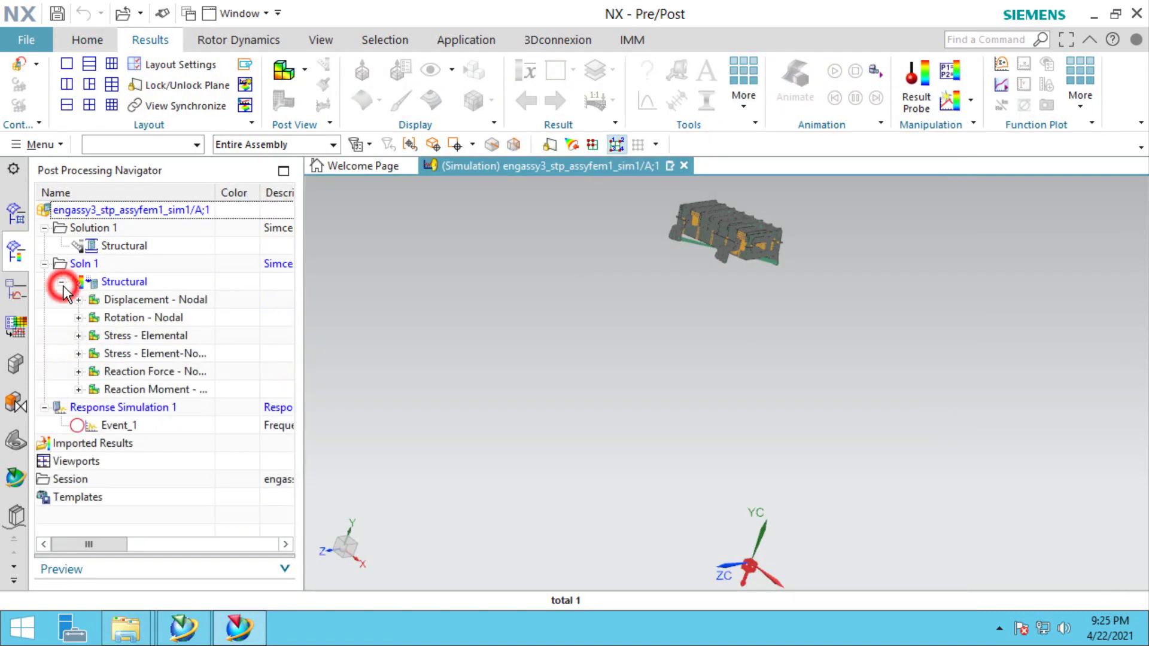
pyautogui.doubleClick(124, 299)
pyautogui.hotkey('ctrl', 'f')
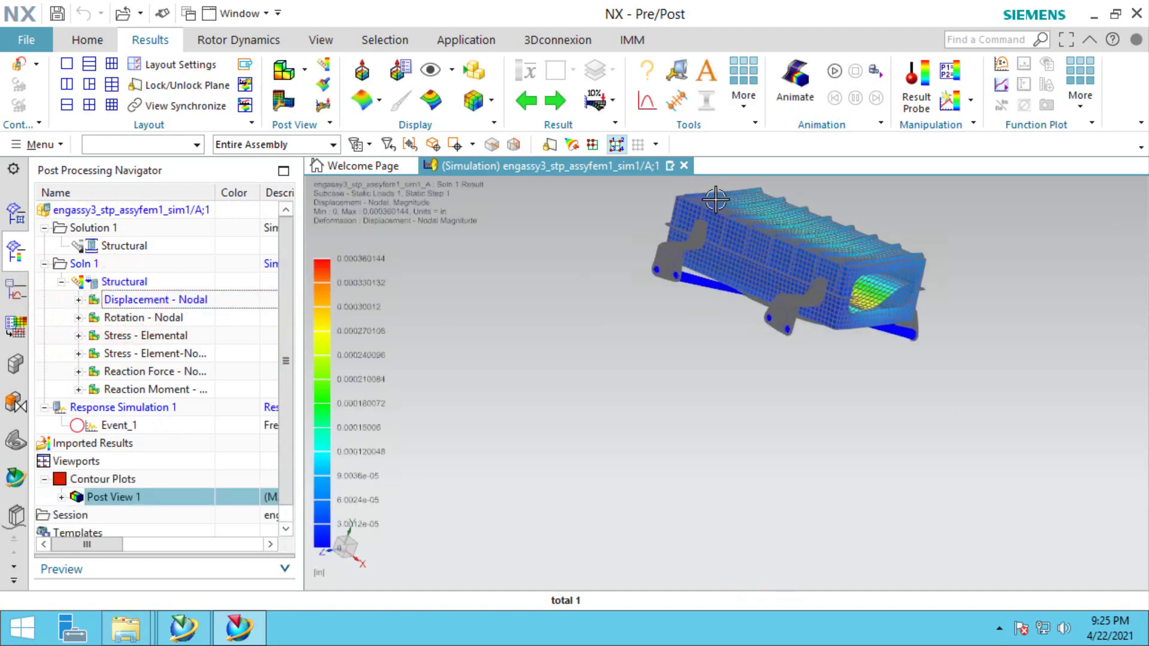
pyautogui.moveTo(860, 269); pyautogui.dragTo(907, 177, button='middle')
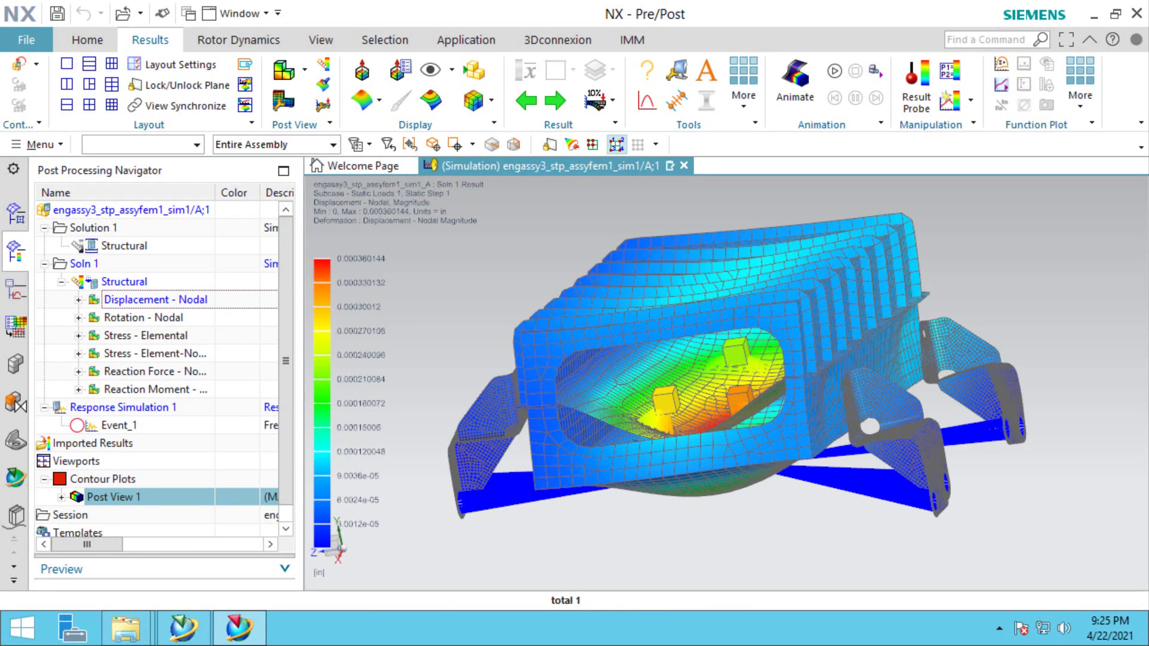
# Start a new Results JT for the Structural results with nodal displacement in its list.
pyautogui.rightClick(123, 282)
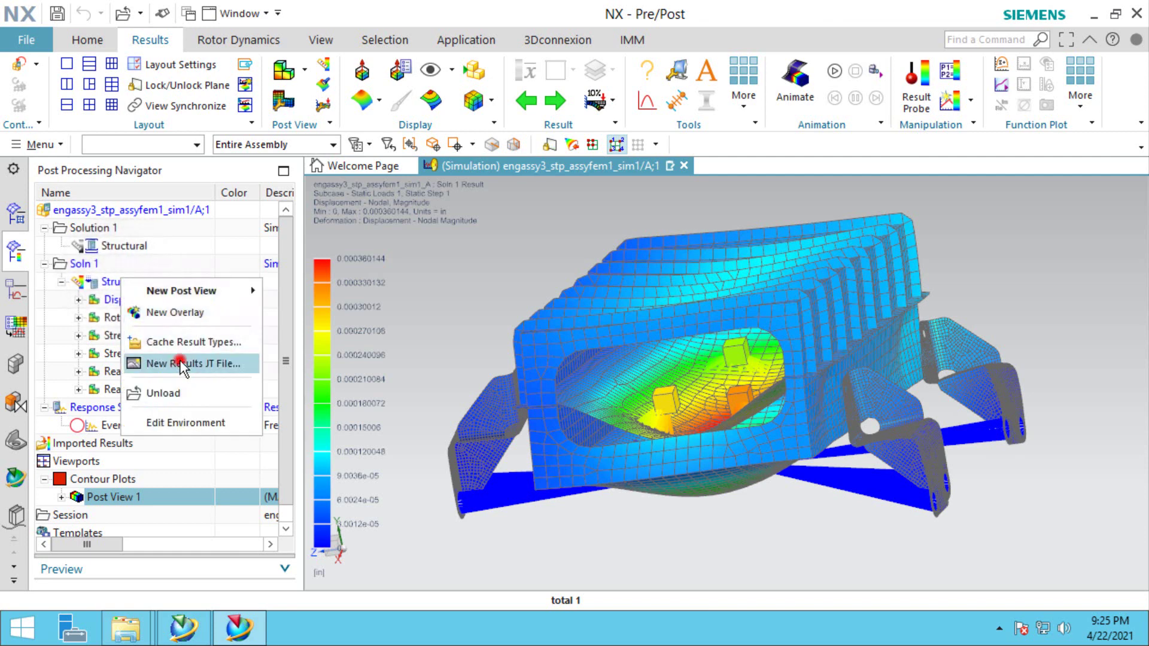
pyautogui.click(179, 362)
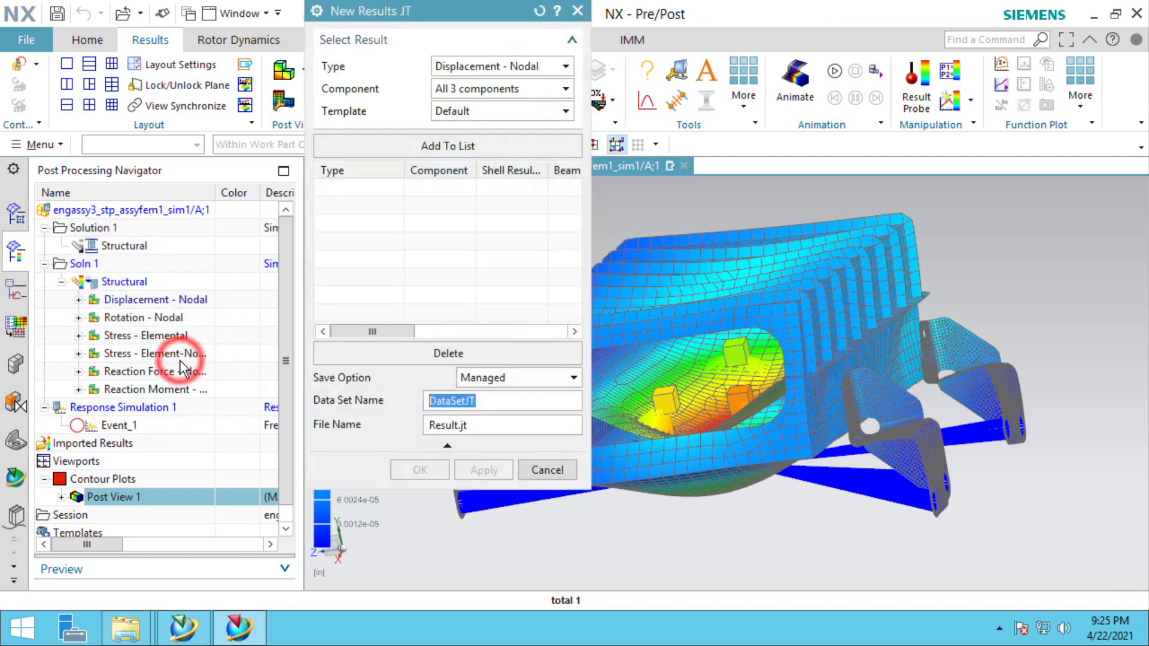
pyautogui.click(436, 146)
# Add Stress - Element-Nodal Von-Mises to the list, create the Result.jt, and save the simulation.
pyautogui.click(527, 66)
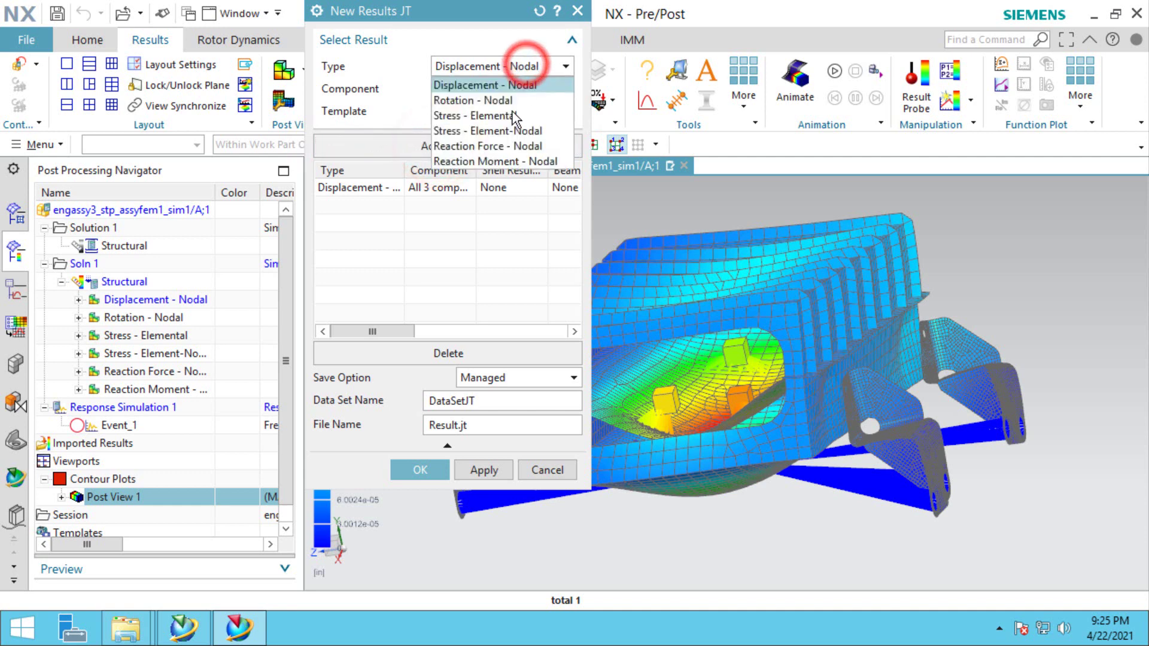
pyautogui.click(502, 132)
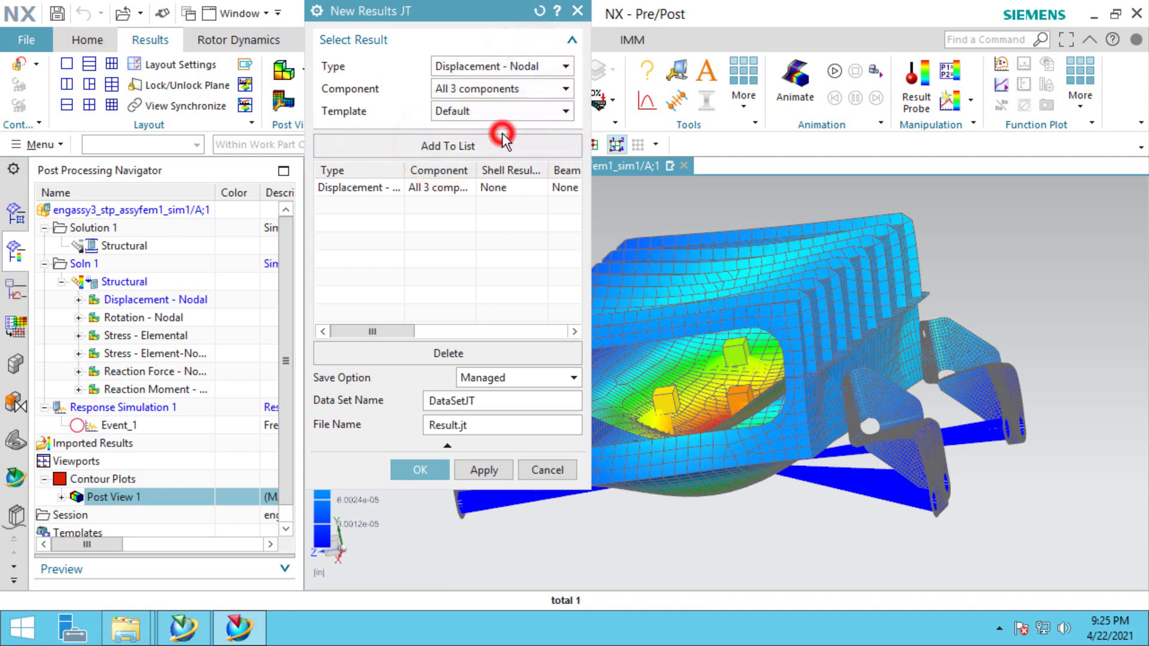
pyautogui.click(518, 90)
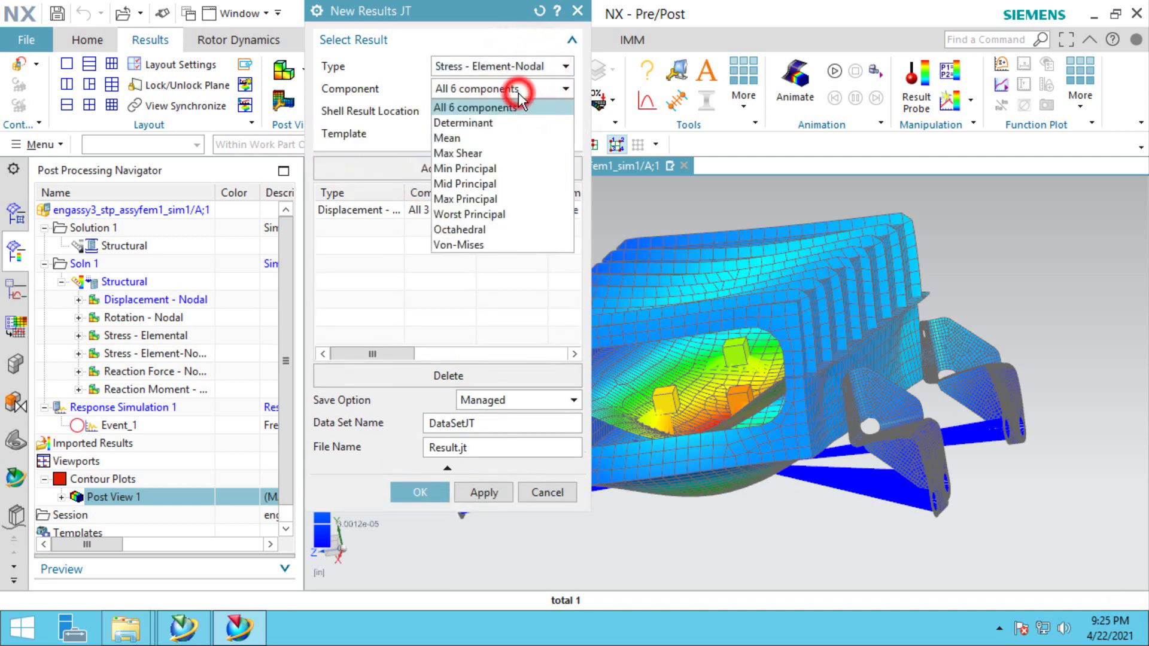
pyautogui.click(480, 244)
pyautogui.click(446, 169)
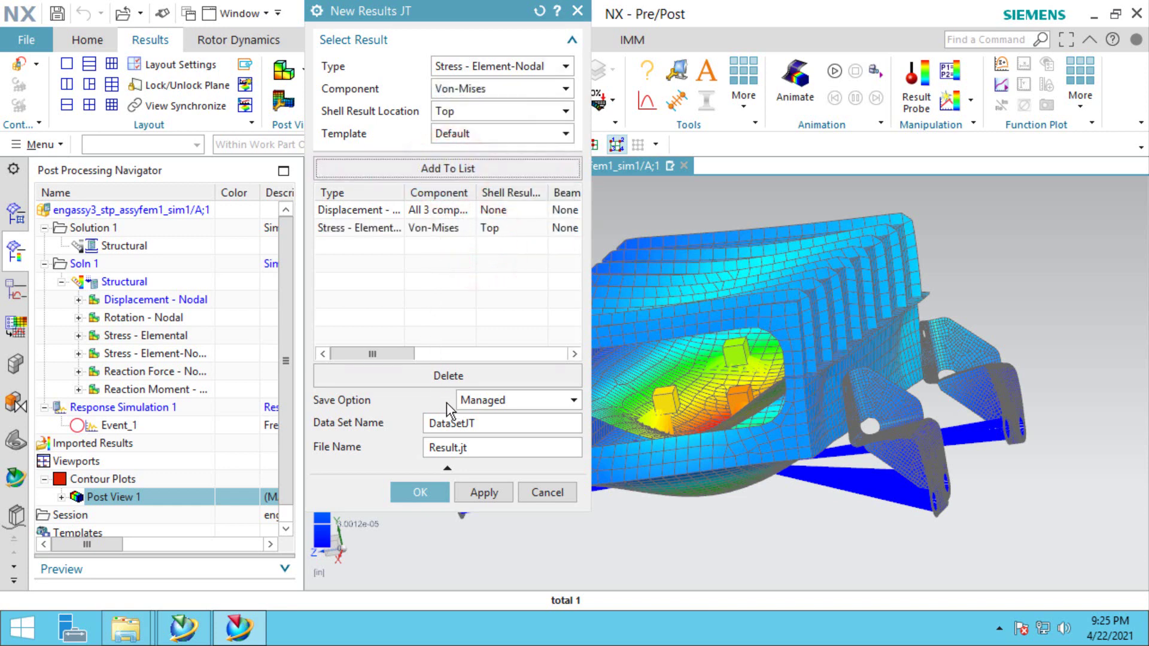
pyautogui.click(427, 493)
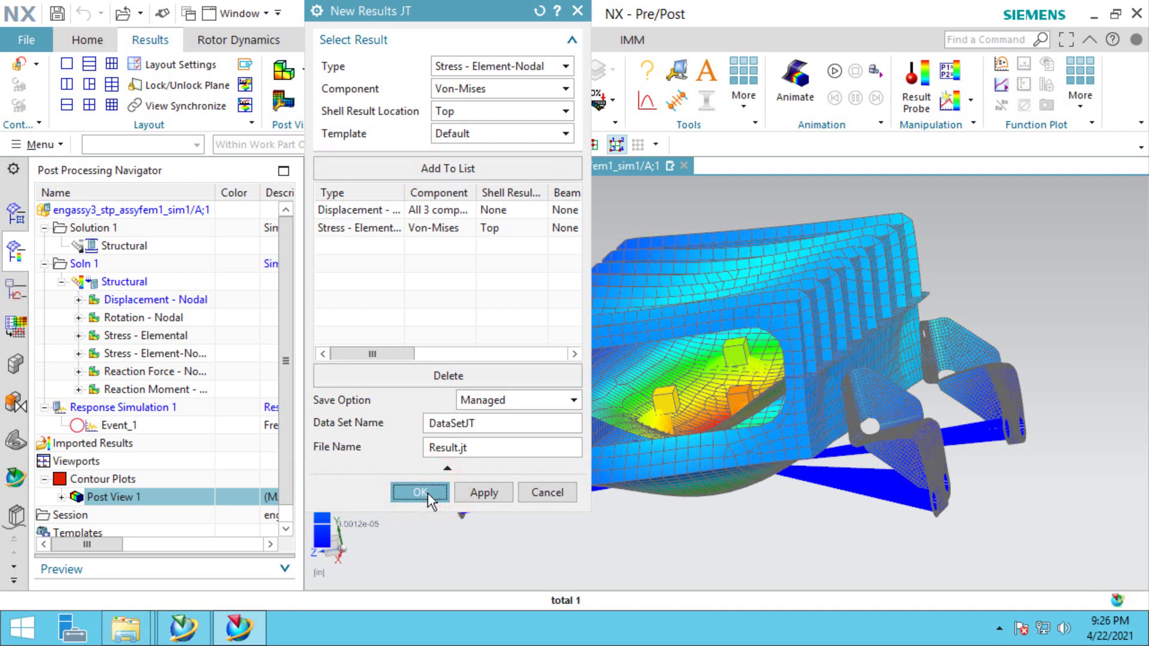
pyautogui.click(57, 13)
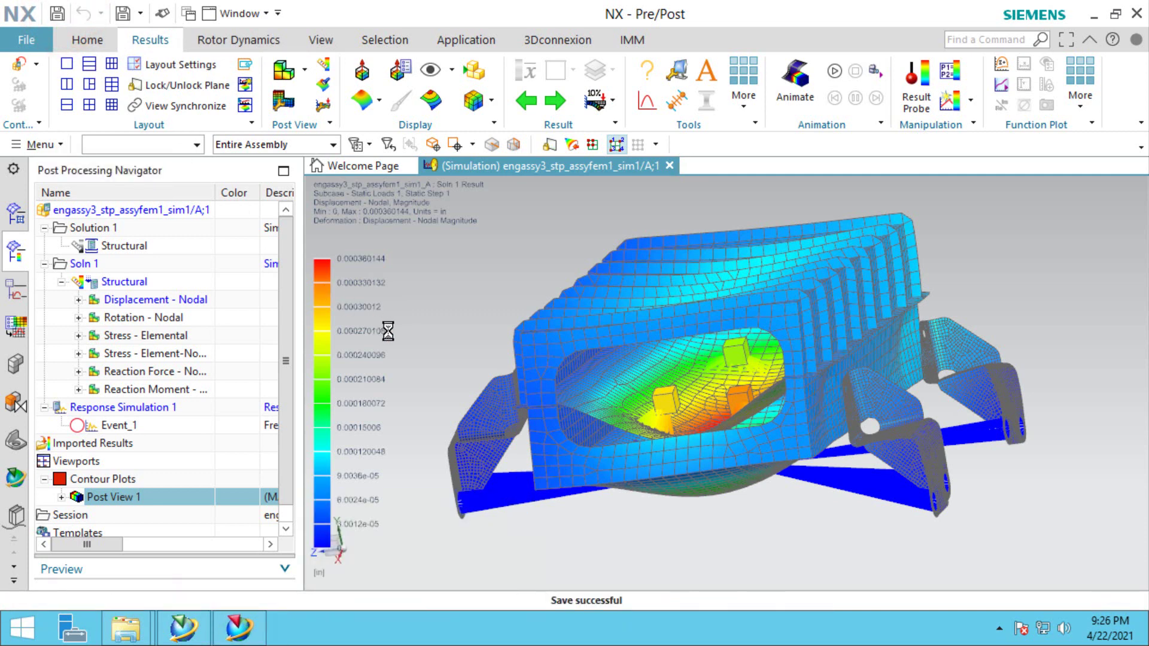
# Minimize NX and both Explorer windows, then open the DataSetJT dataset from My Teamcenter.
pyautogui.click(1094, 13)
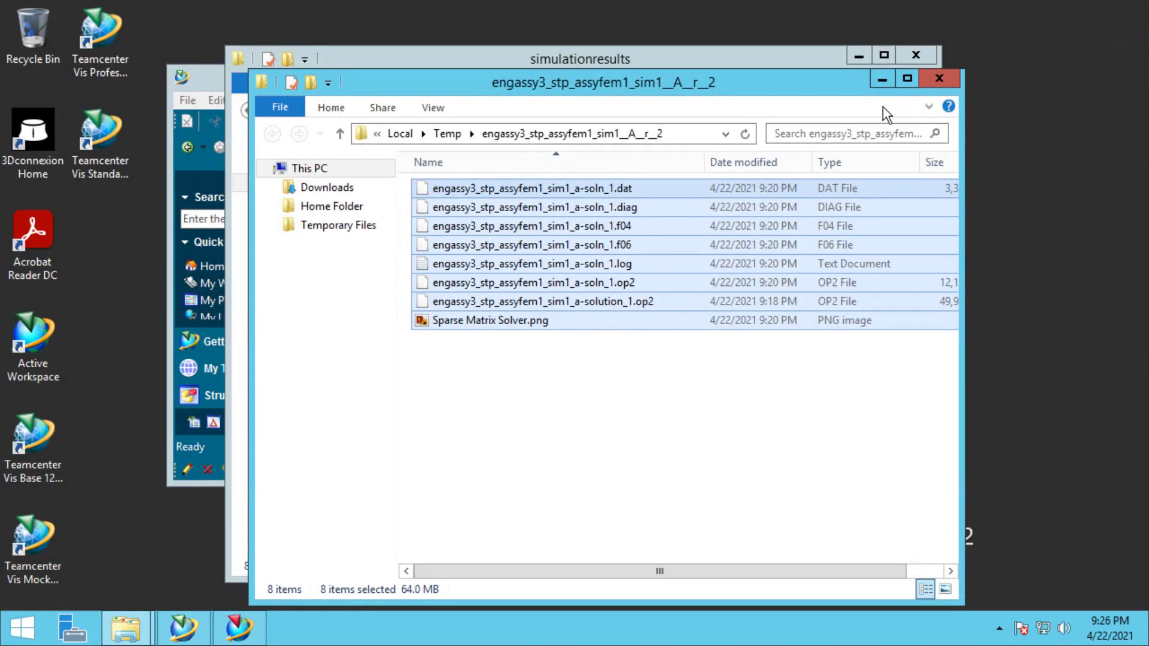
pyautogui.click(885, 83)
pyautogui.click(857, 56)
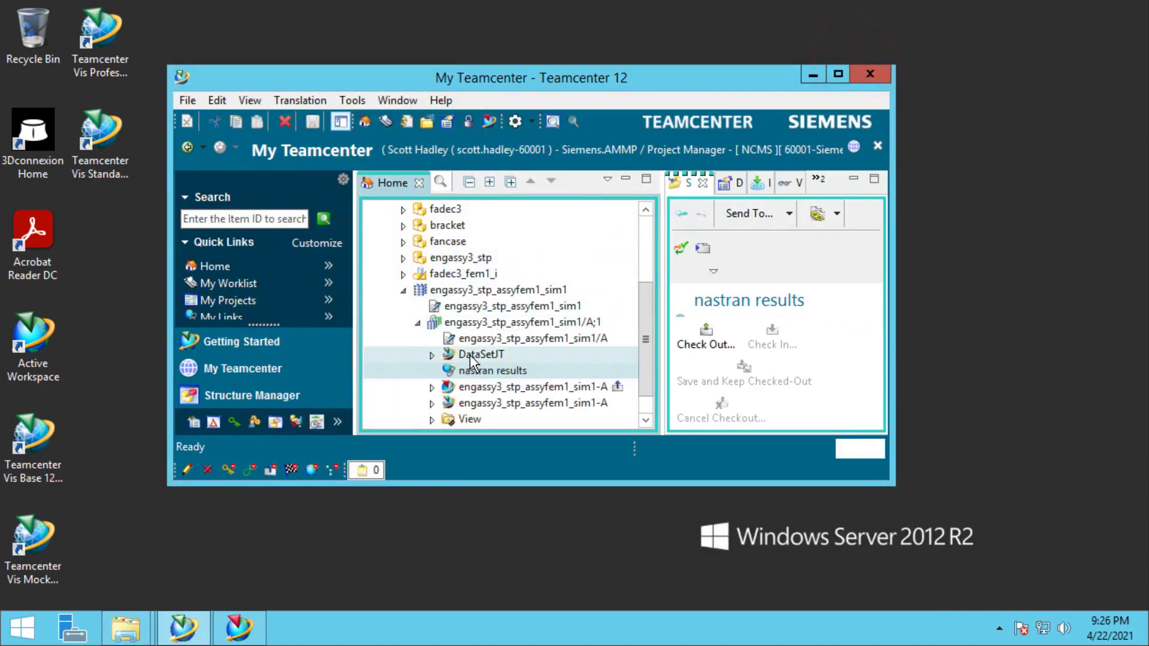
pyautogui.click(472, 357)
pyautogui.doubleClick(472, 357)
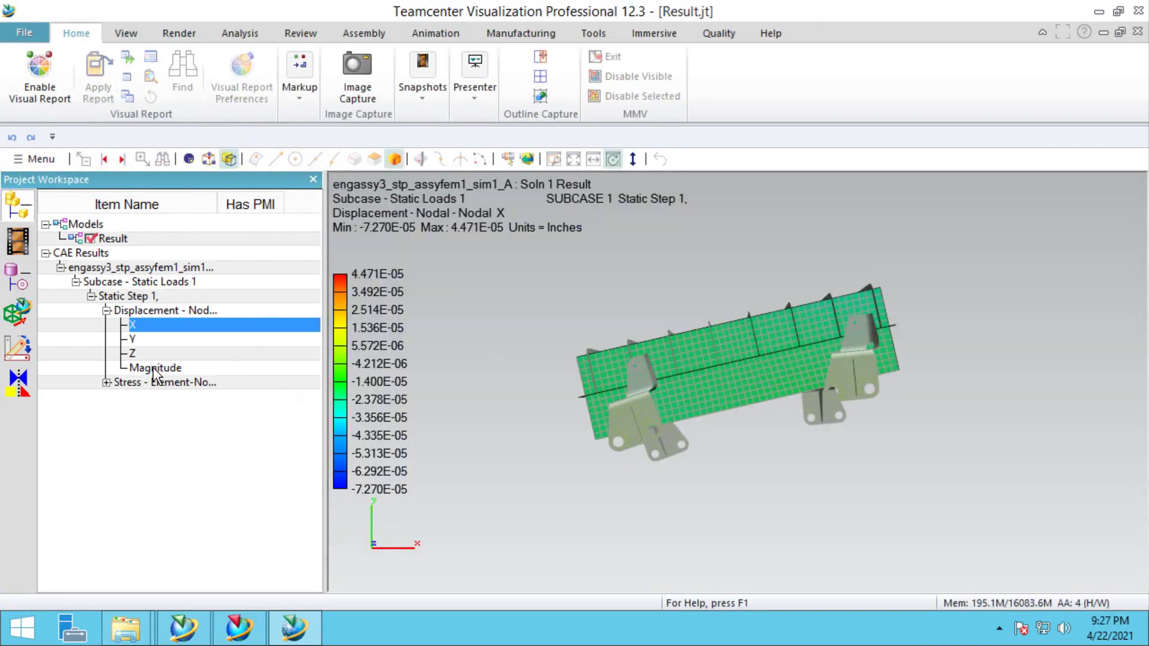
# Show the nodal displacement Magnitude contour and rotate the model to view its underside.
pyautogui.click(152, 368)
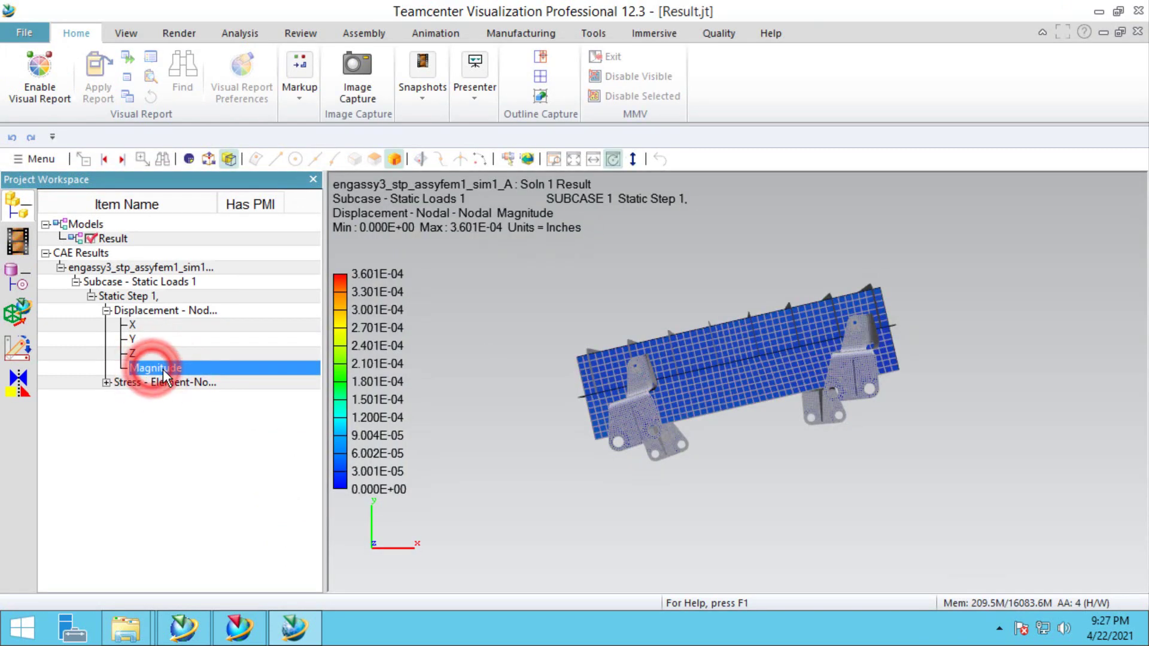
pyautogui.moveTo(757, 393); pyautogui.dragTo(433, 478)
pyautogui.moveTo(551, 491); pyautogui.dragTo(622, 383)
pyautogui.scroll(5, 795, 379)
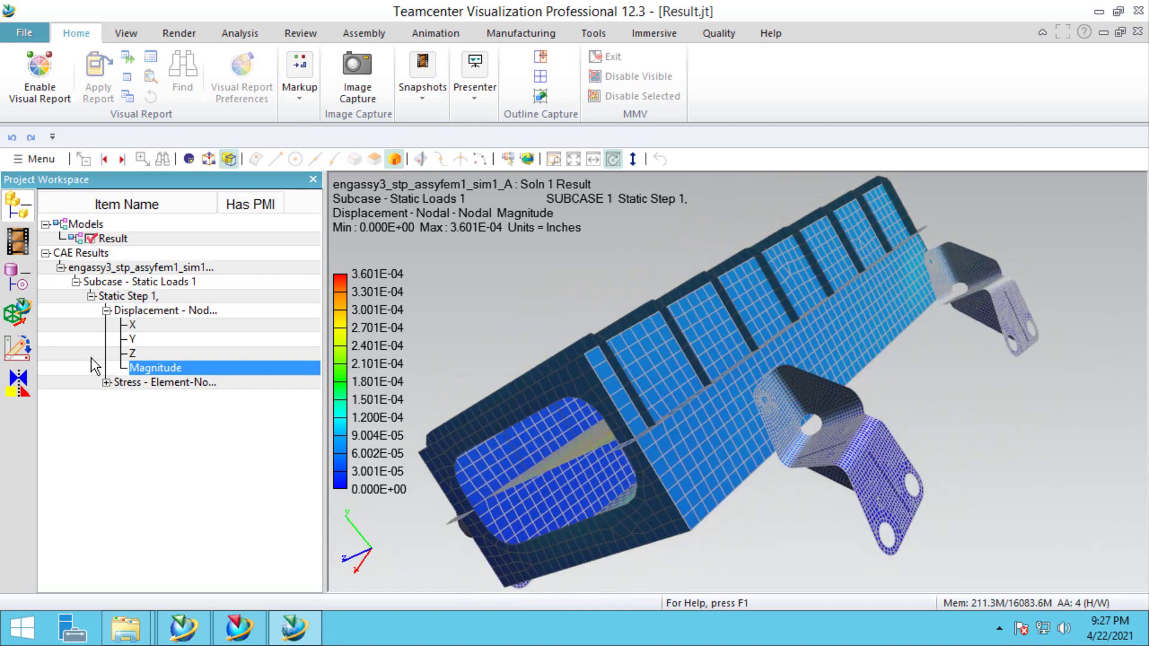
# Display the Von-Mises stress contour and zoom in on the bracket's stress hotspot.
pyautogui.click(107, 382)
pyautogui.click(134, 395)
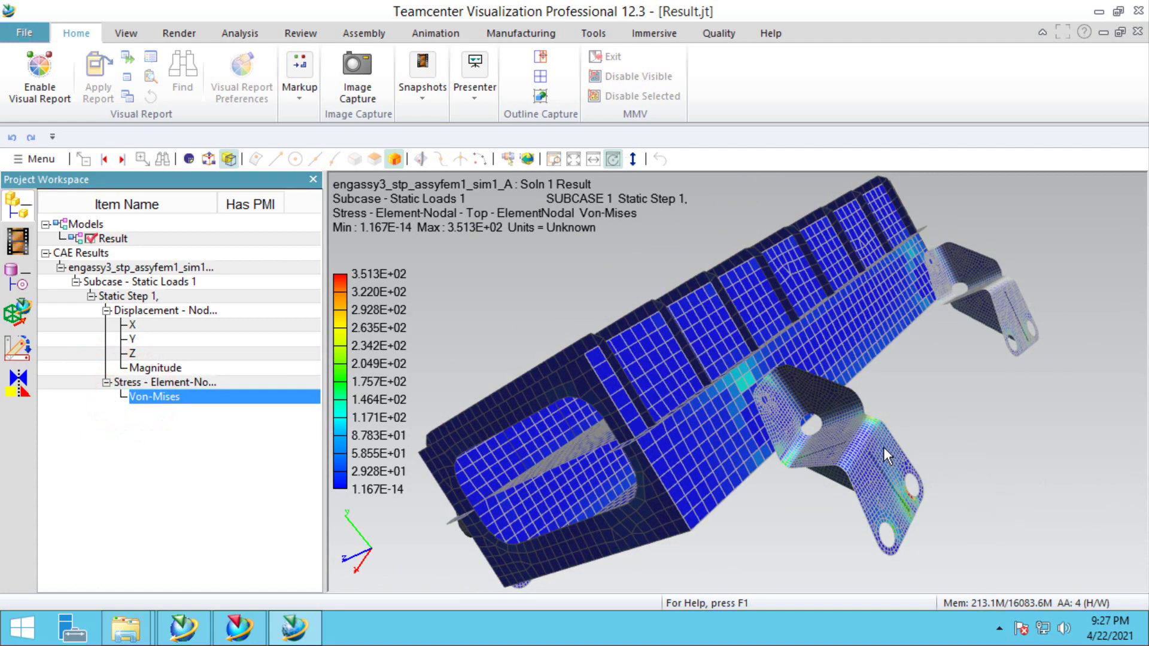
pyautogui.click(877, 446)
pyautogui.scroll(2, 877, 447)
pyautogui.scroll(5, 944, 476)
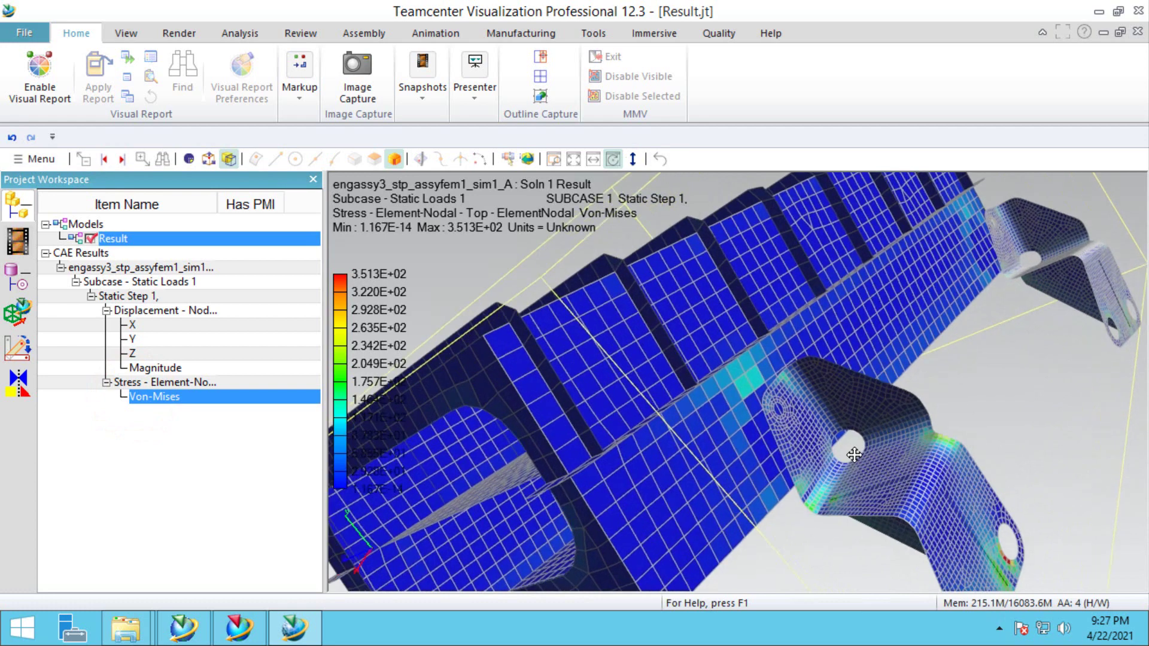
pyautogui.scroll(4, 758, 441)
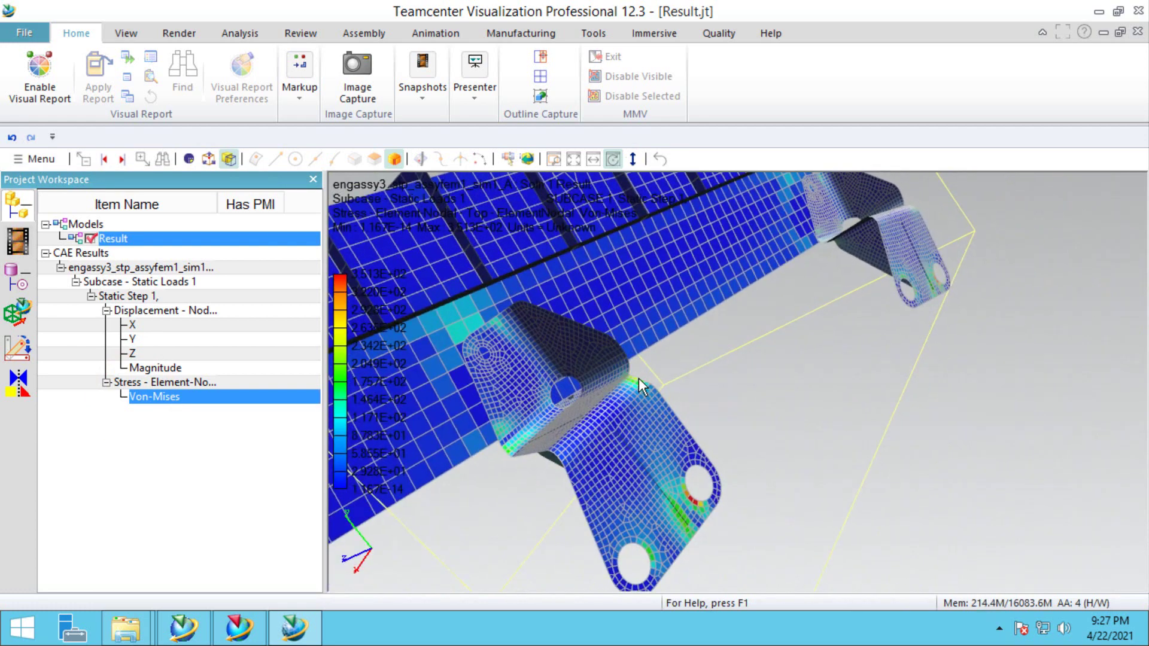
pyautogui.scroll(2, 638, 378)
pyautogui.scroll(6, 474, 370)
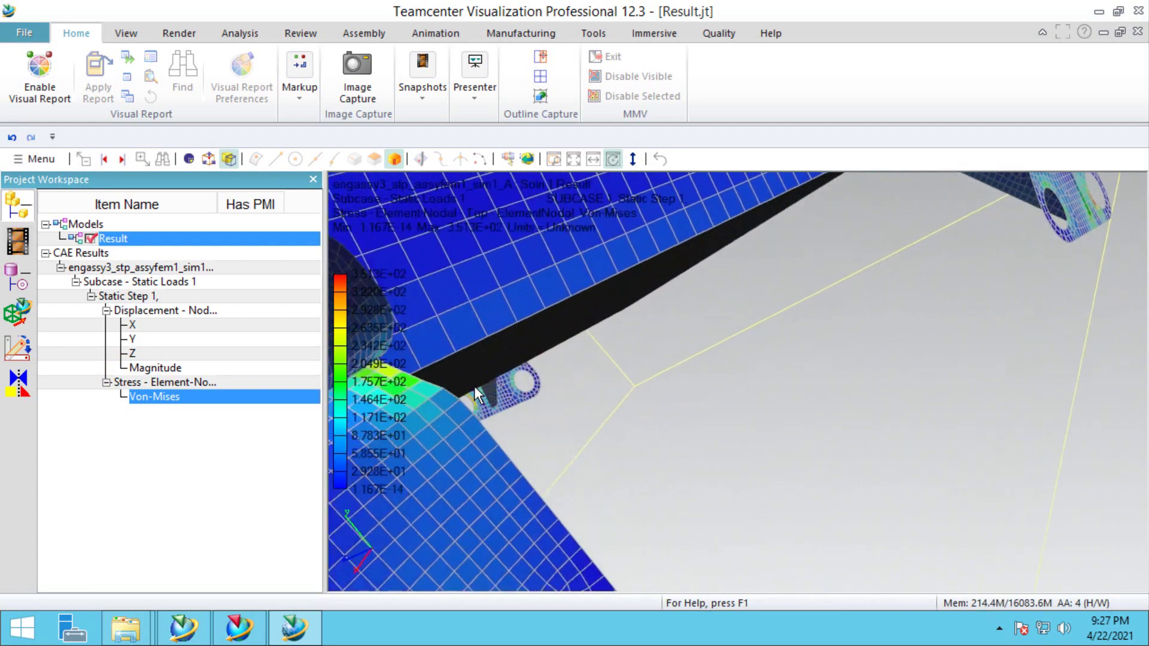
pyautogui.scroll(6, 411, 396)
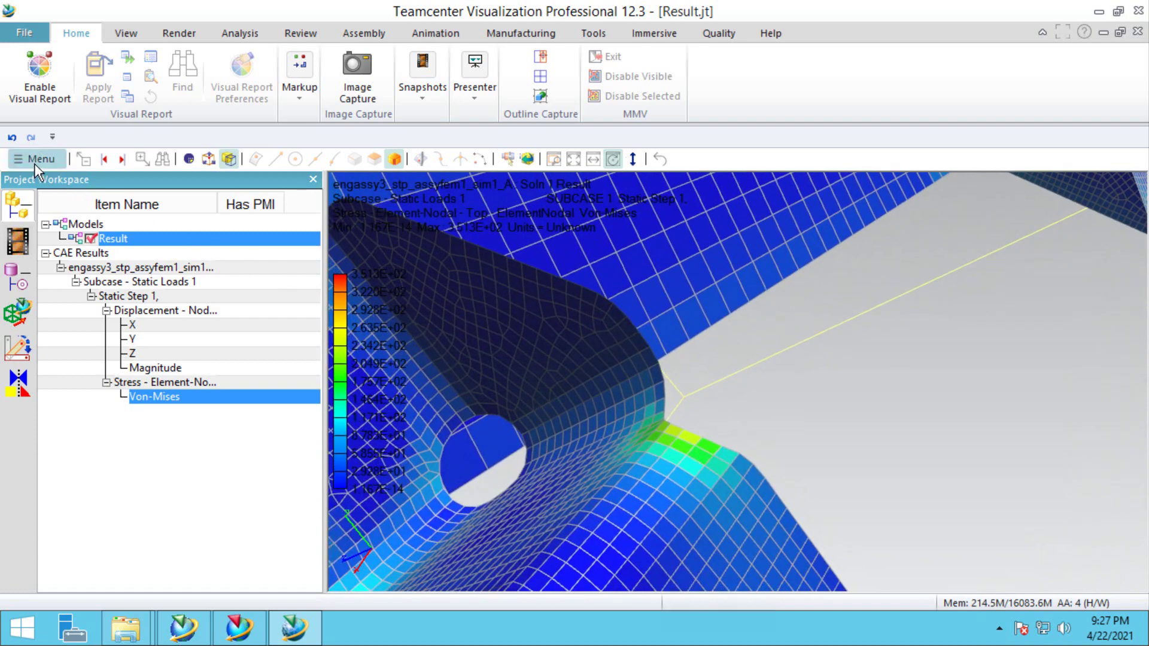
pyautogui.click(34, 161)
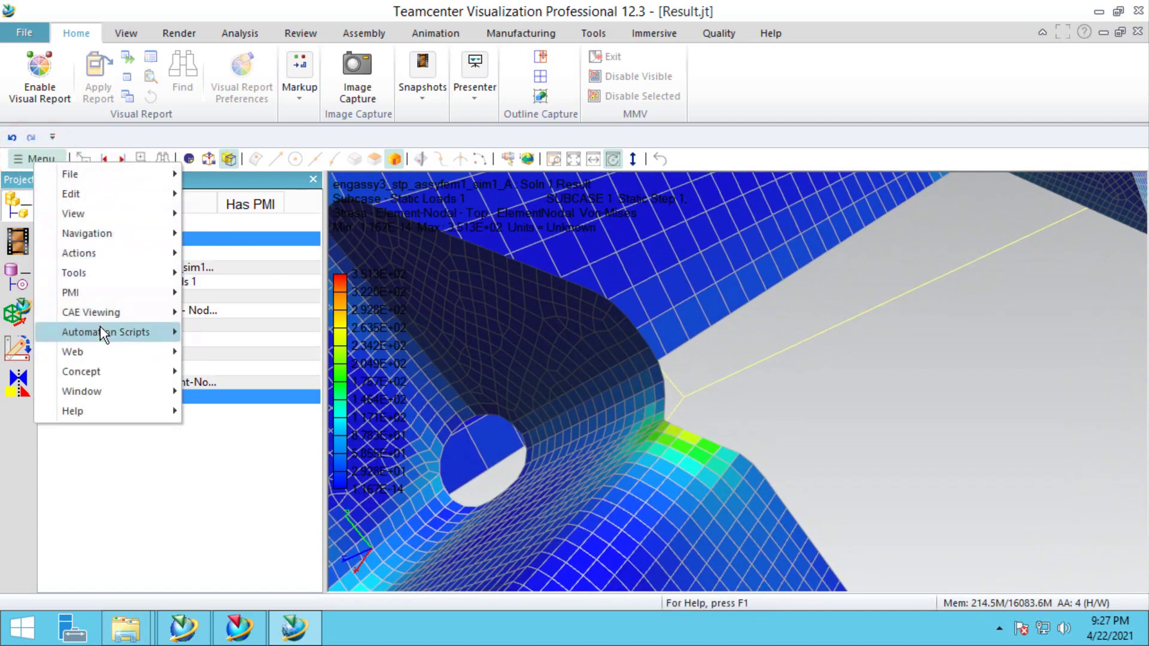
pyautogui.click(107, 313)
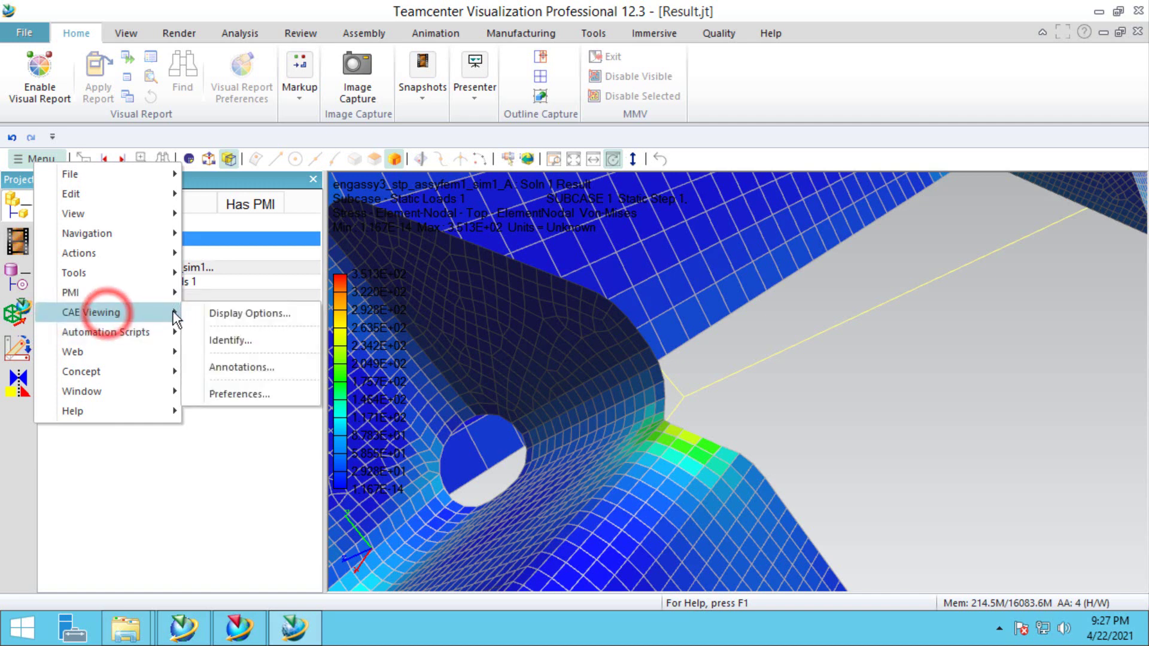
pyautogui.click(229, 338)
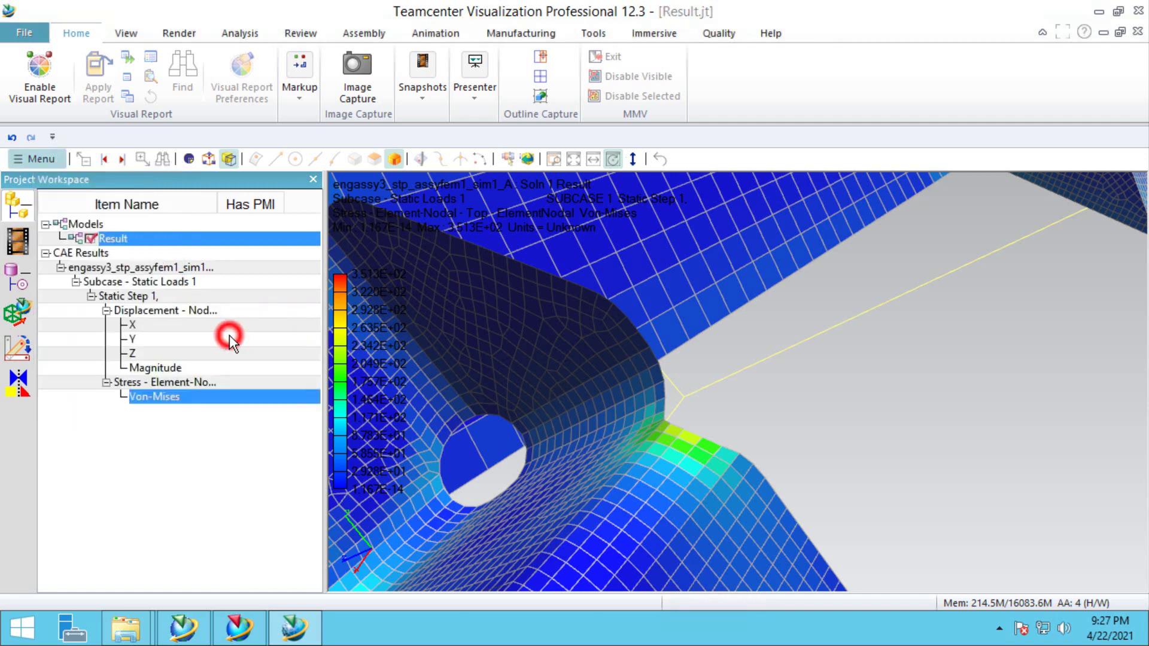
pyautogui.click(687, 441)
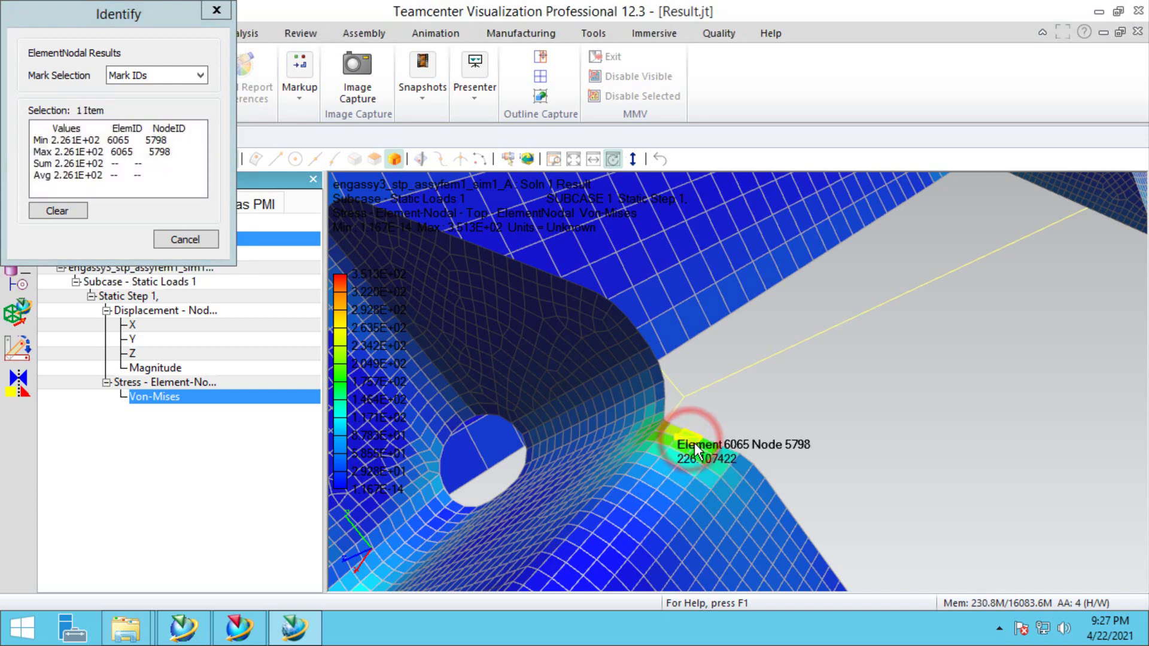
pyautogui.click(693, 443)
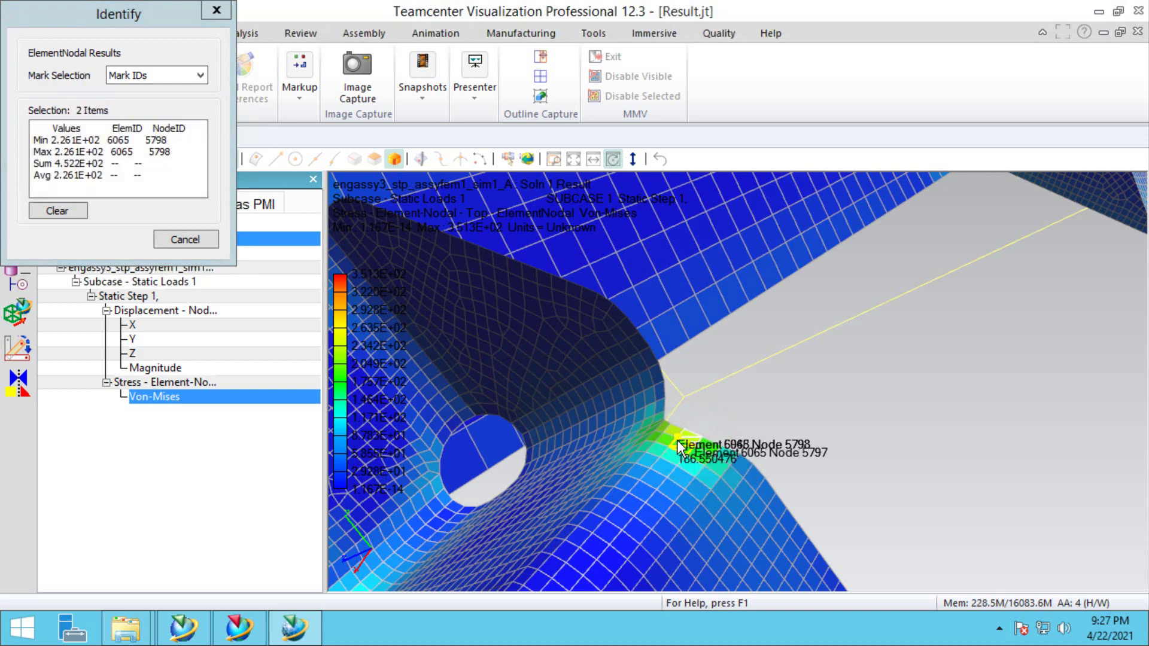
pyautogui.click(677, 439)
pyautogui.click(679, 445)
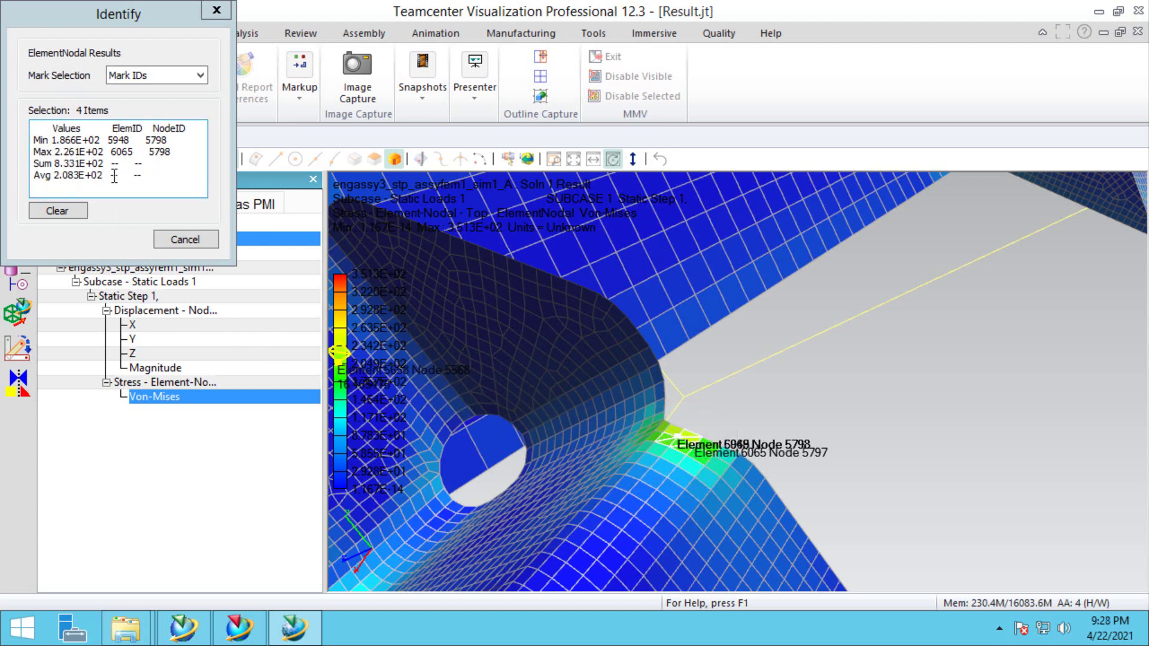
pyautogui.click(176, 240)
# Start a CAE Viewing annotation and pick the hotspot node on the bracket.
pyautogui.click(45, 156)
pyautogui.click(113, 305)
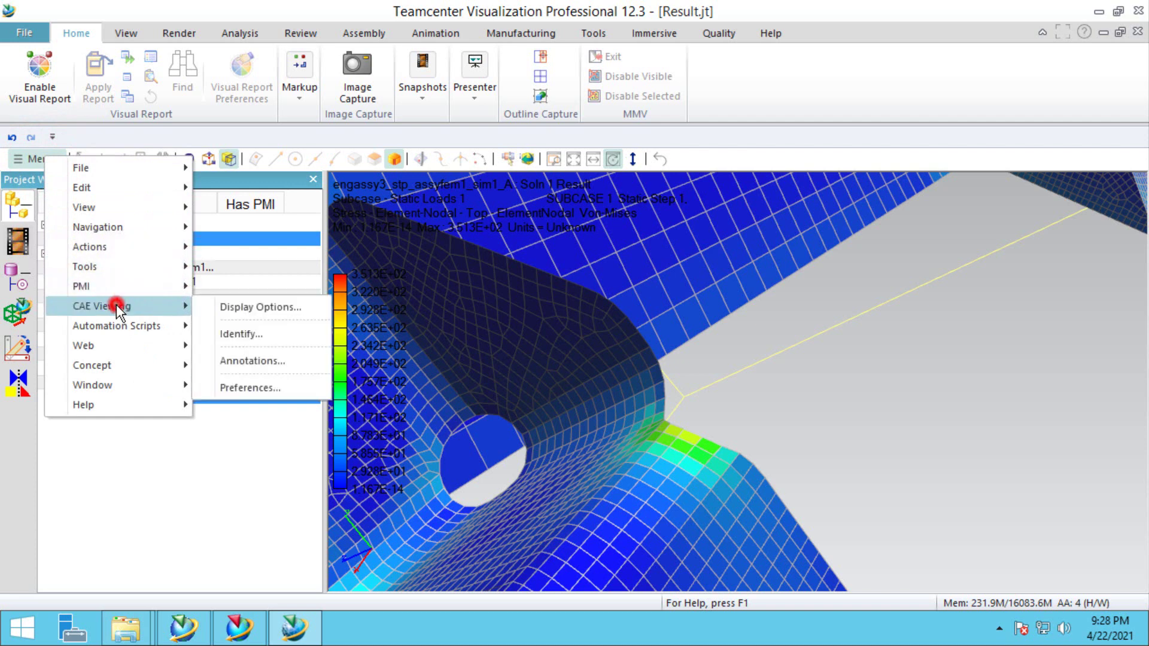
pyautogui.click(248, 359)
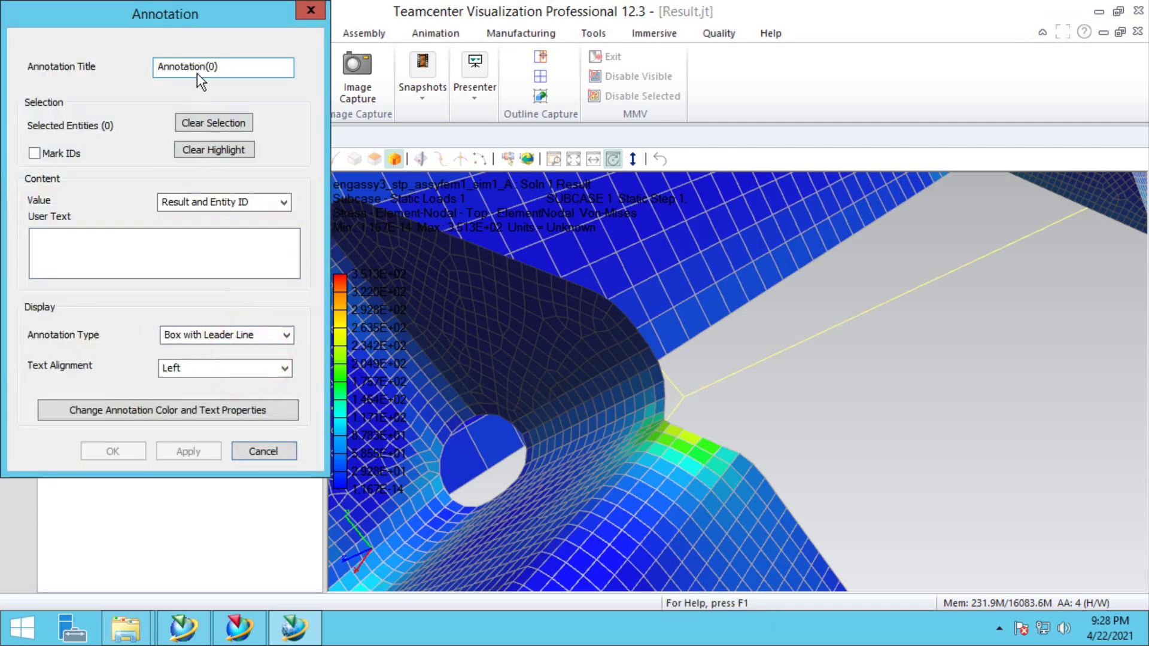
pyautogui.click(688, 456)
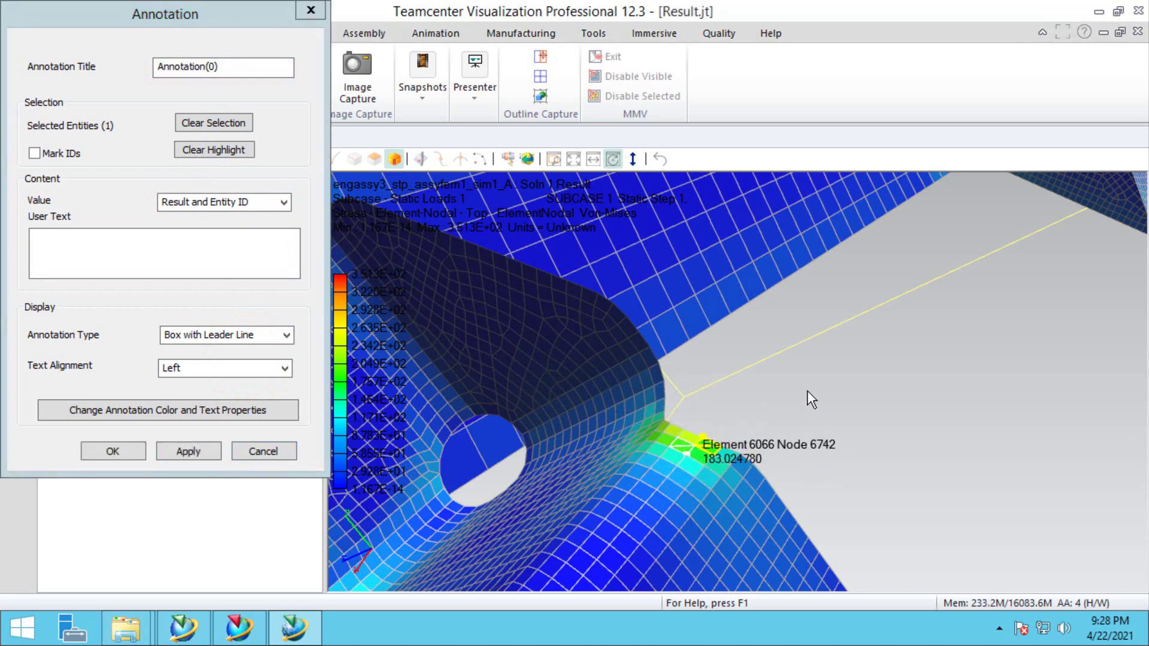
# Place the 'Element 5948 Node 5801, 186.550476' label and drag it into open space.
pyautogui.click(131, 449)
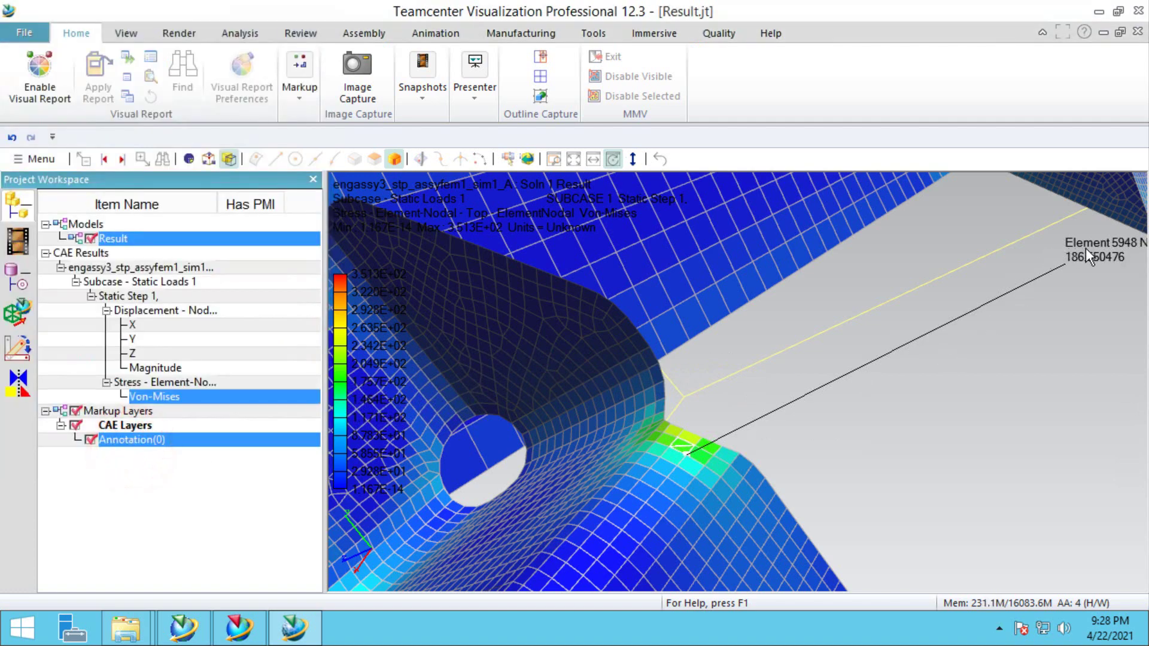
pyautogui.moveTo(1086, 248); pyautogui.dragTo(1035, 249)
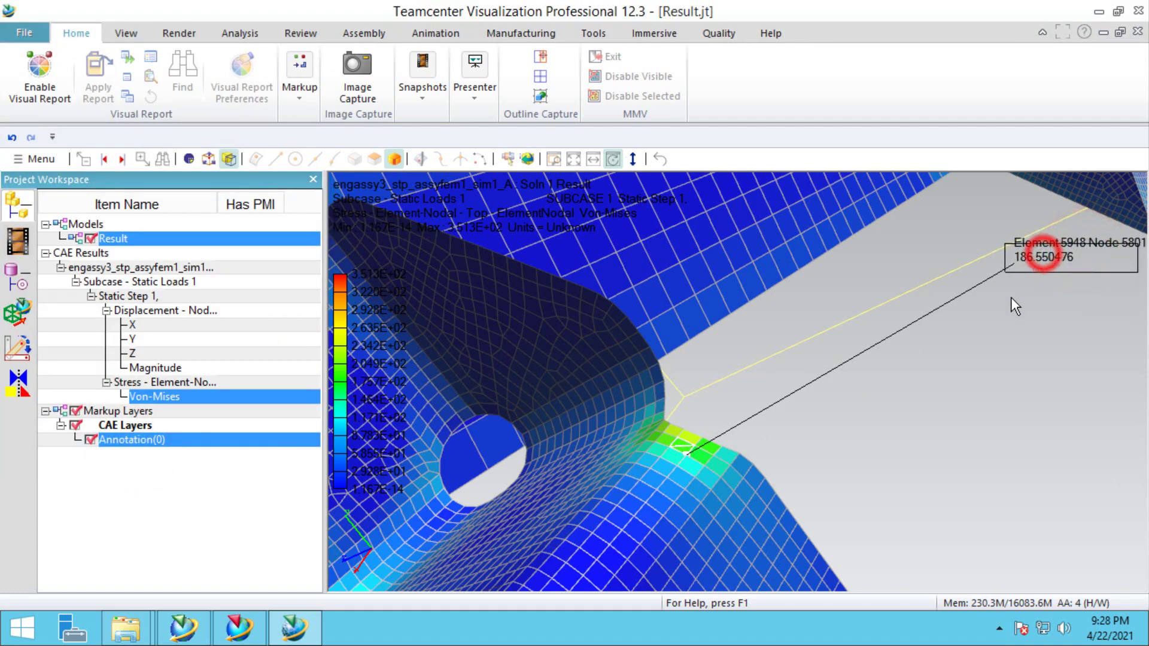
pyautogui.moveTo(1010, 310); pyautogui.dragTo(873, 354)
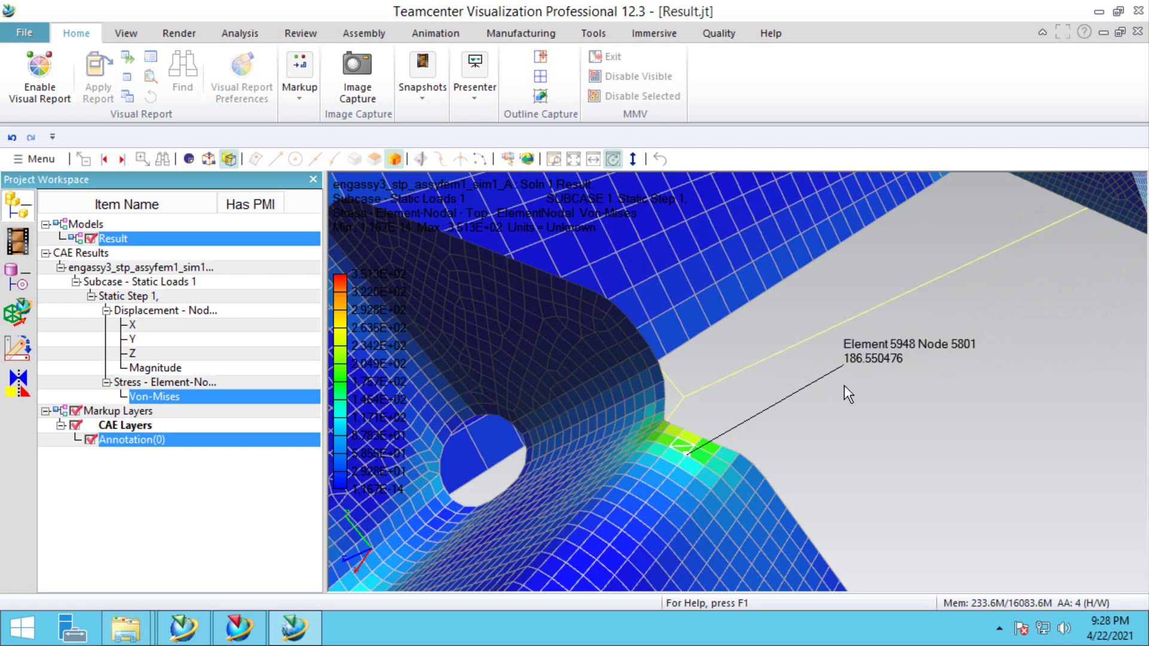